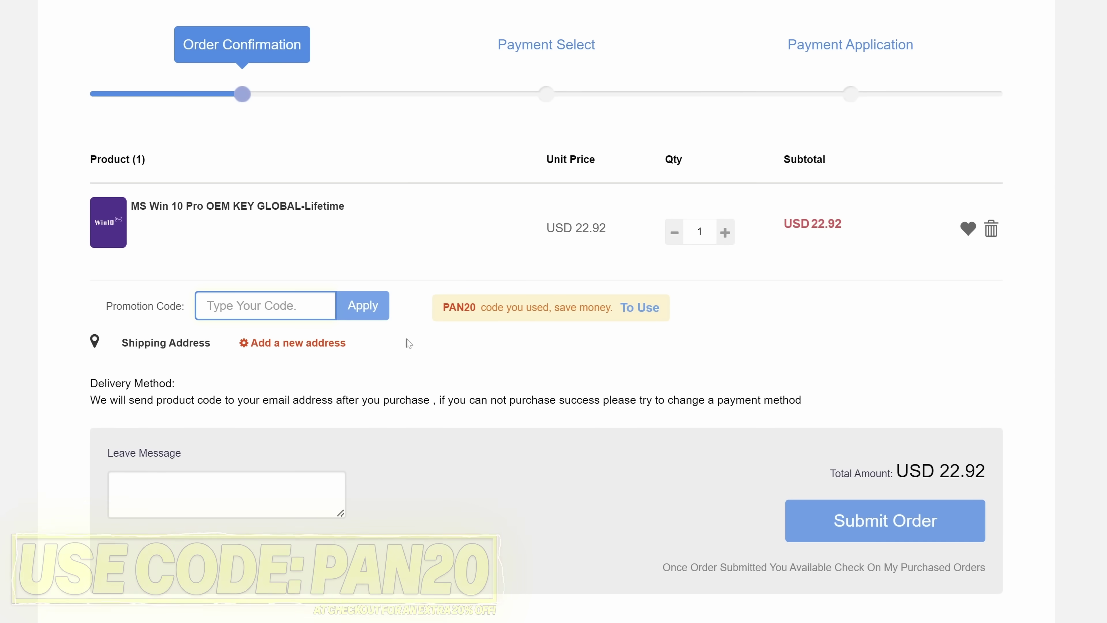
Apply promo code PAN20 at checkout, then paste the product key into Windows Activation
text(PAN20)
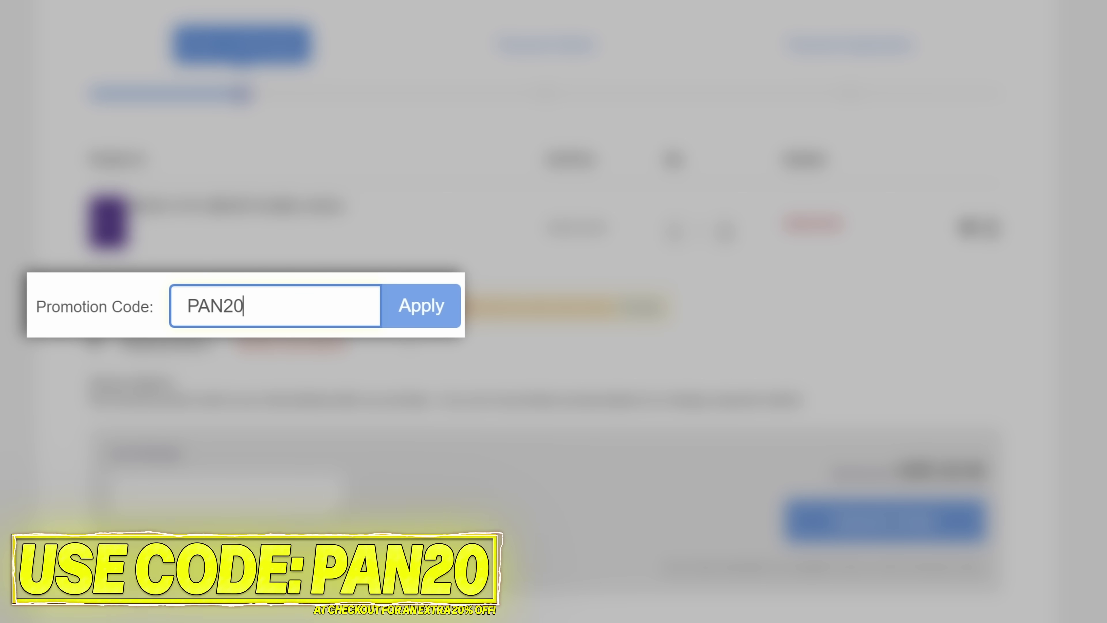
click(353, 311)
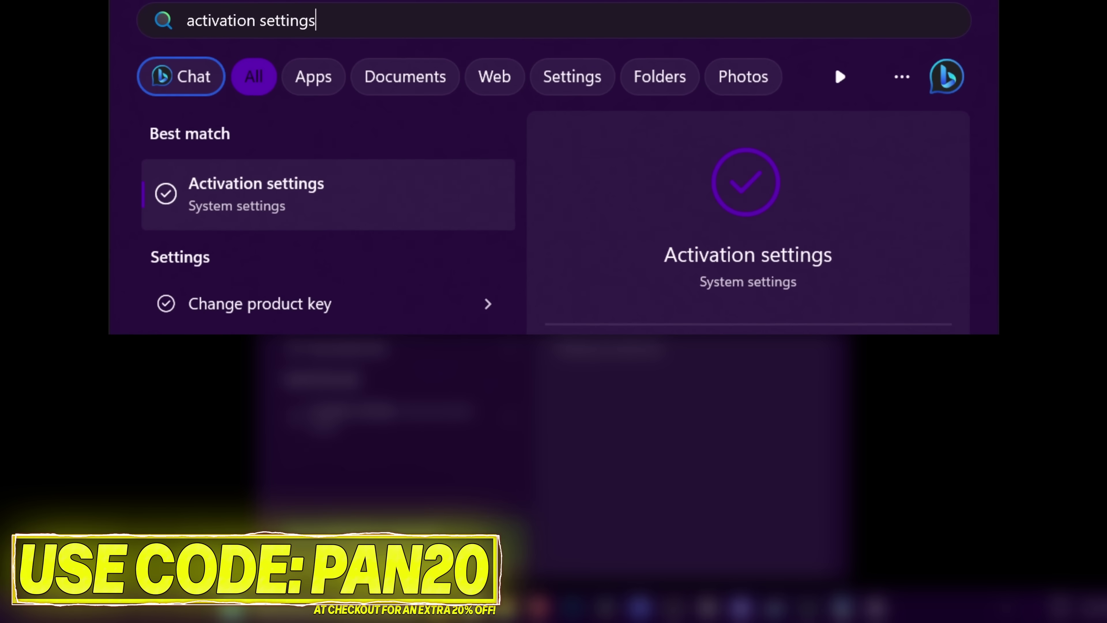
click(284, 205)
click(921, 227)
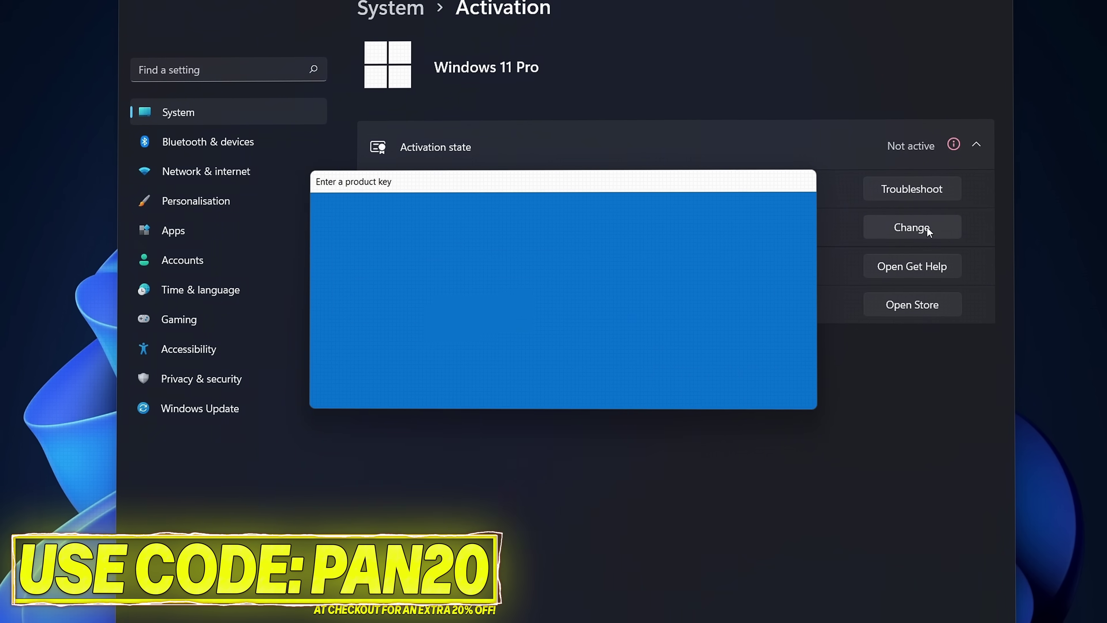
key(ctrl+v)
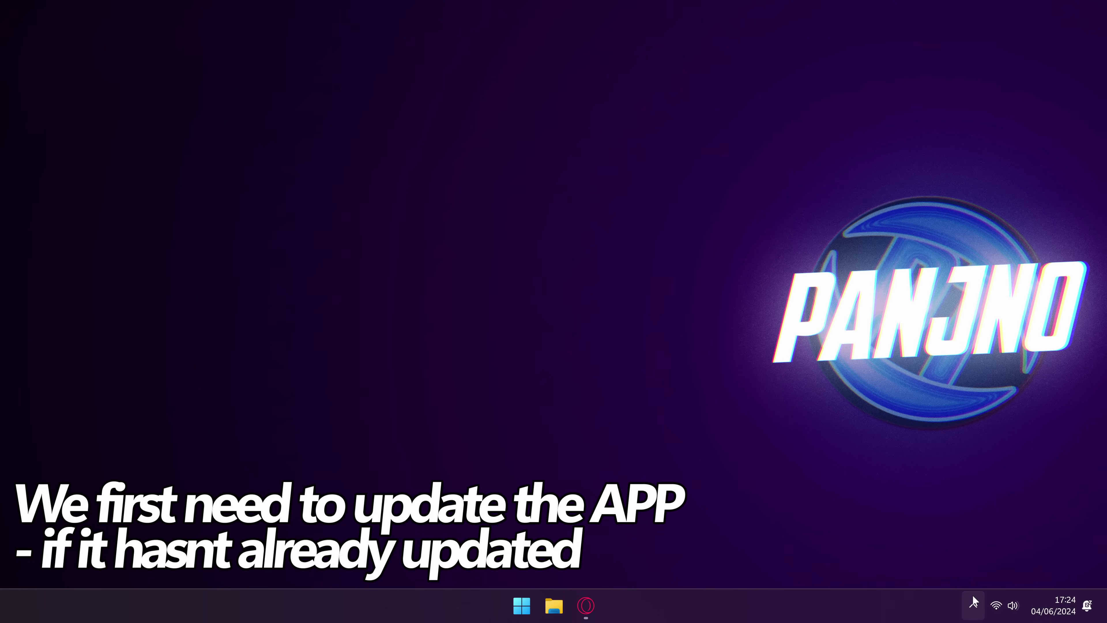
Launch the NVIDIA App from the NVIDIA icon in the system tray
click(972, 596)
right_click(920, 532)
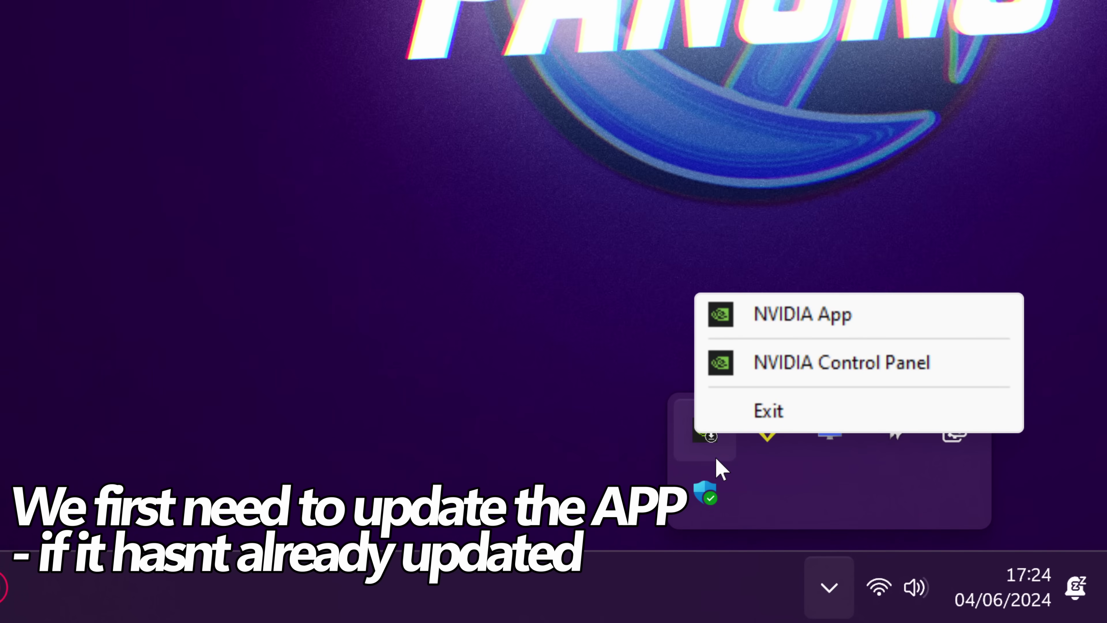
click(774, 321)
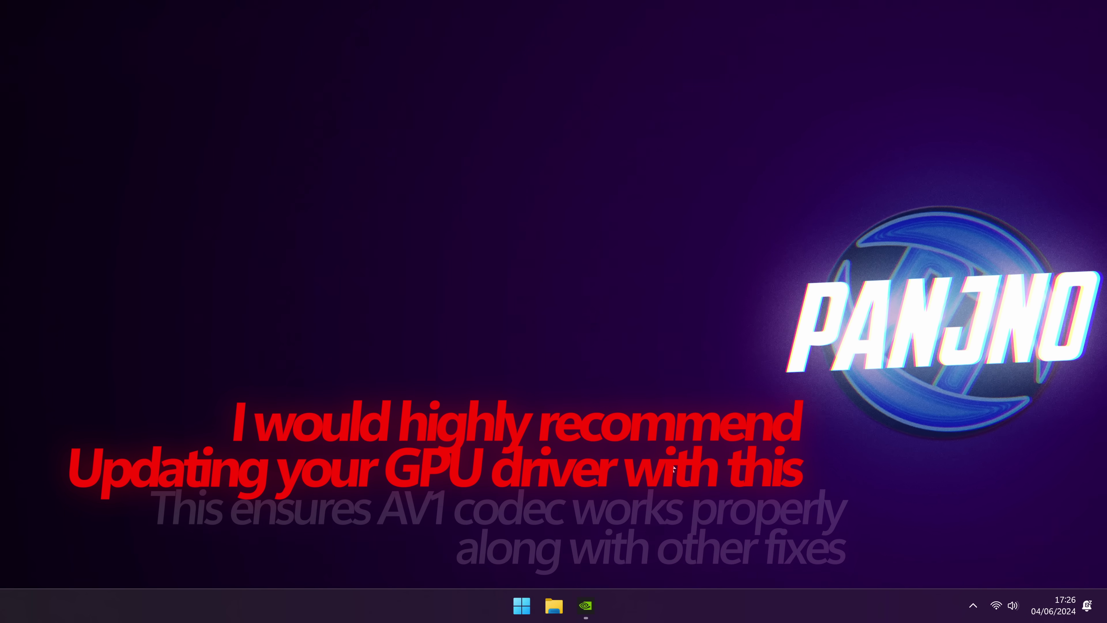
Search the Start menu for 'nvidi'
click(973, 607)
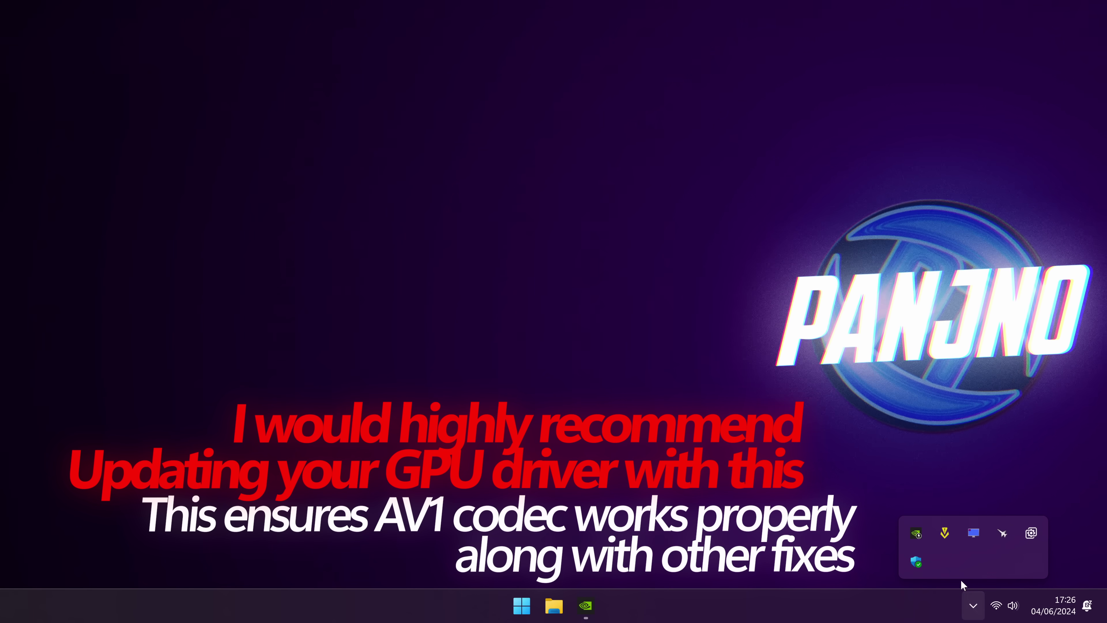
right_click(917, 538)
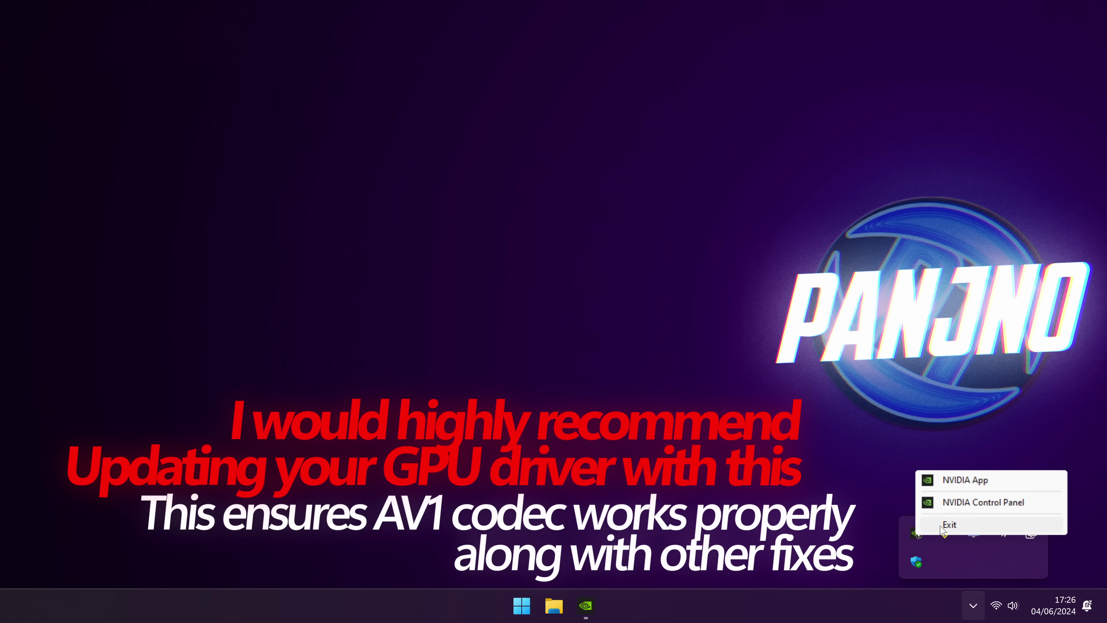
click(955, 481)
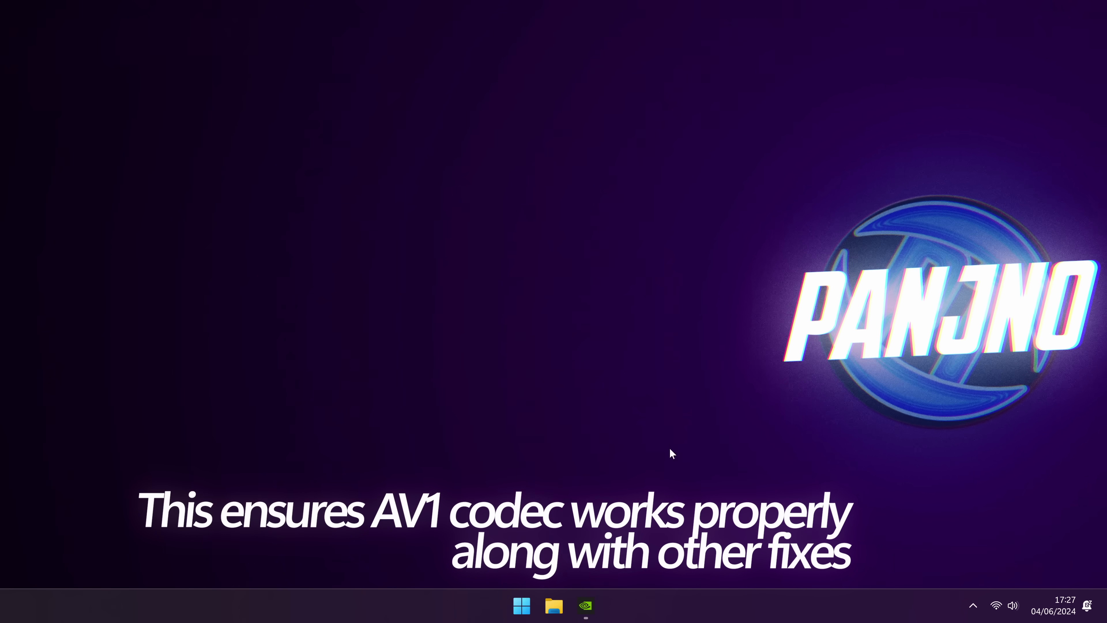
click(522, 605)
text(nvidi)
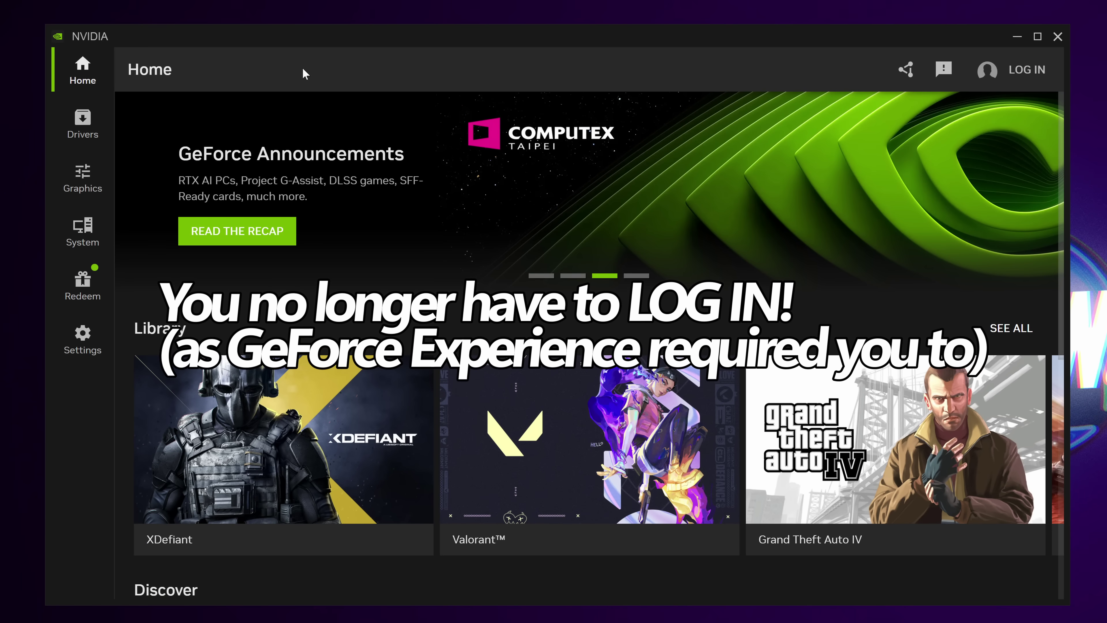
Show the Drivers page and expand the Game Ready Driver type dropdown
click(83, 131)
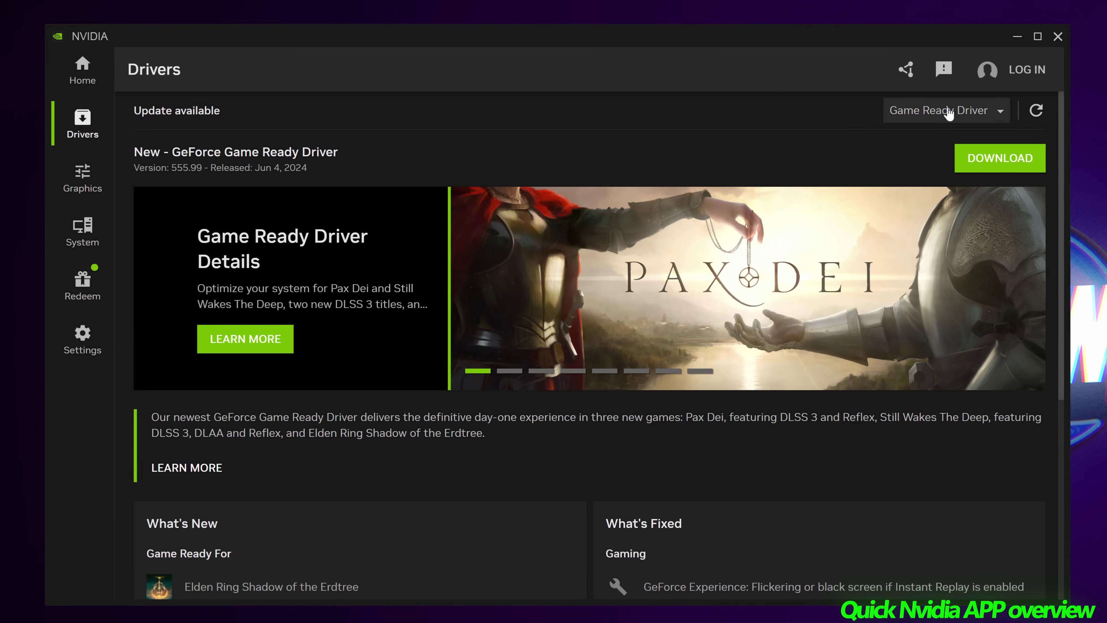
click(937, 109)
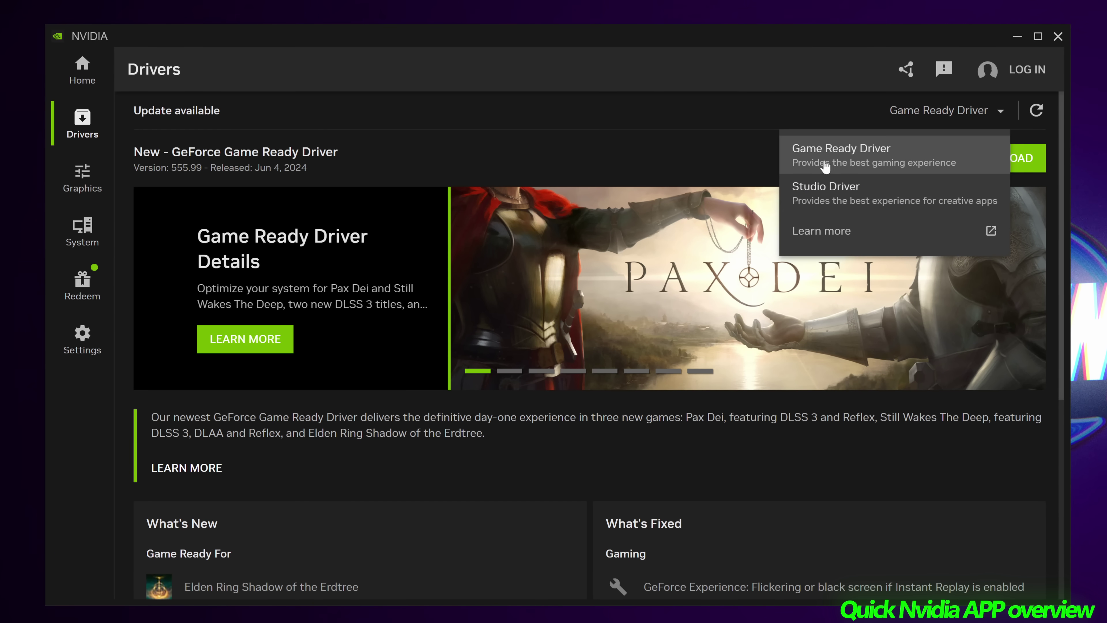
Keep Game Ready Driver and scroll through XDefiant's program settings on the Graphics page
click(847, 165)
click(111, 194)
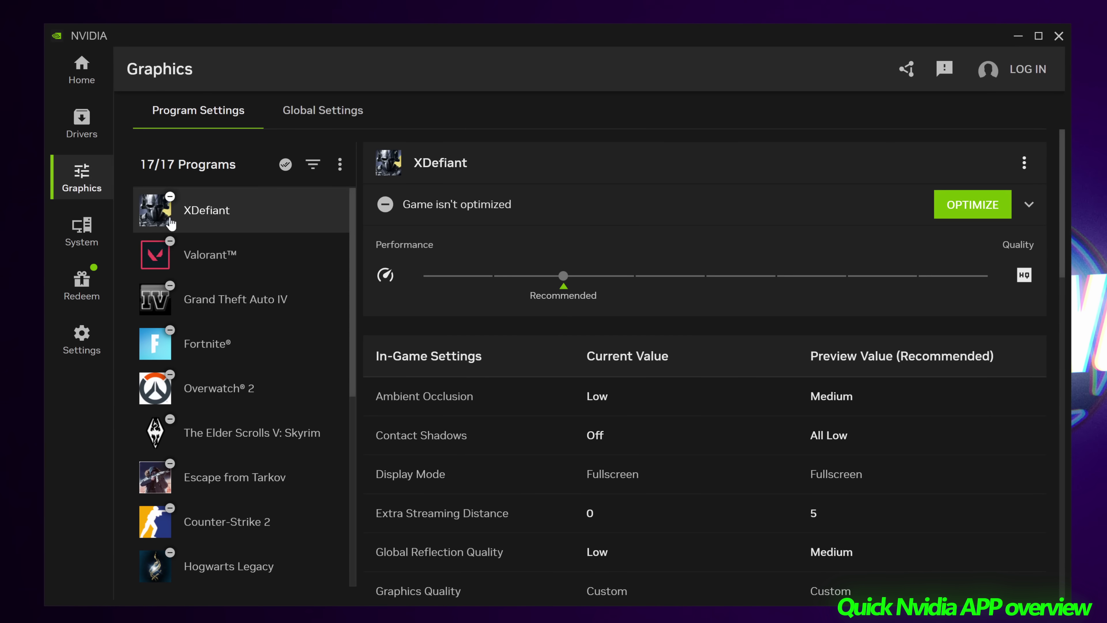
click(228, 225)
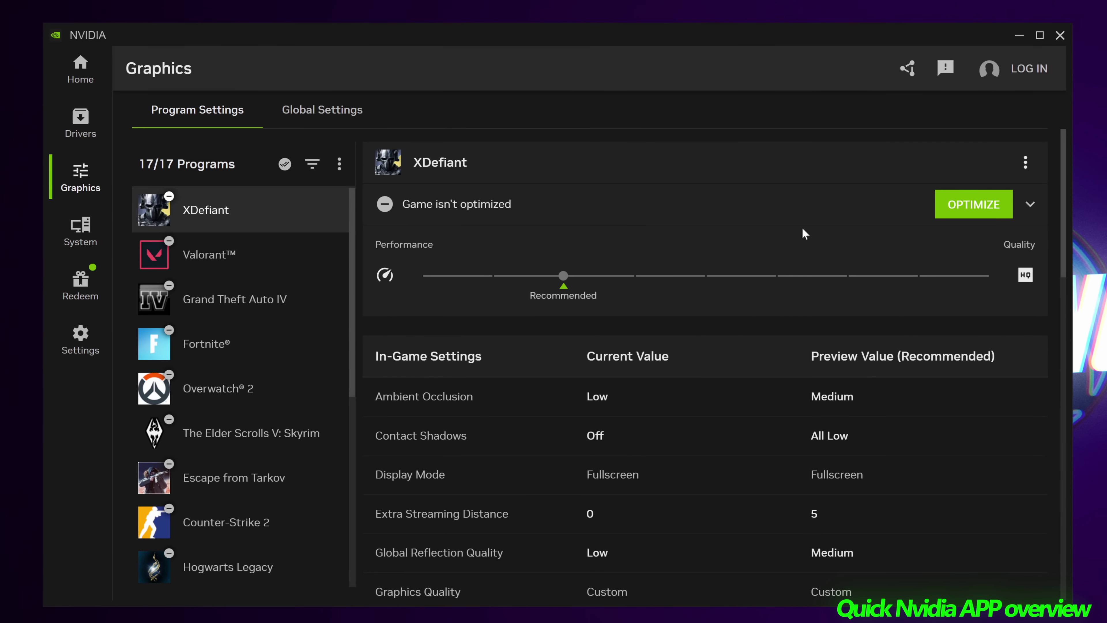
scroll(719, 392, down, 2)
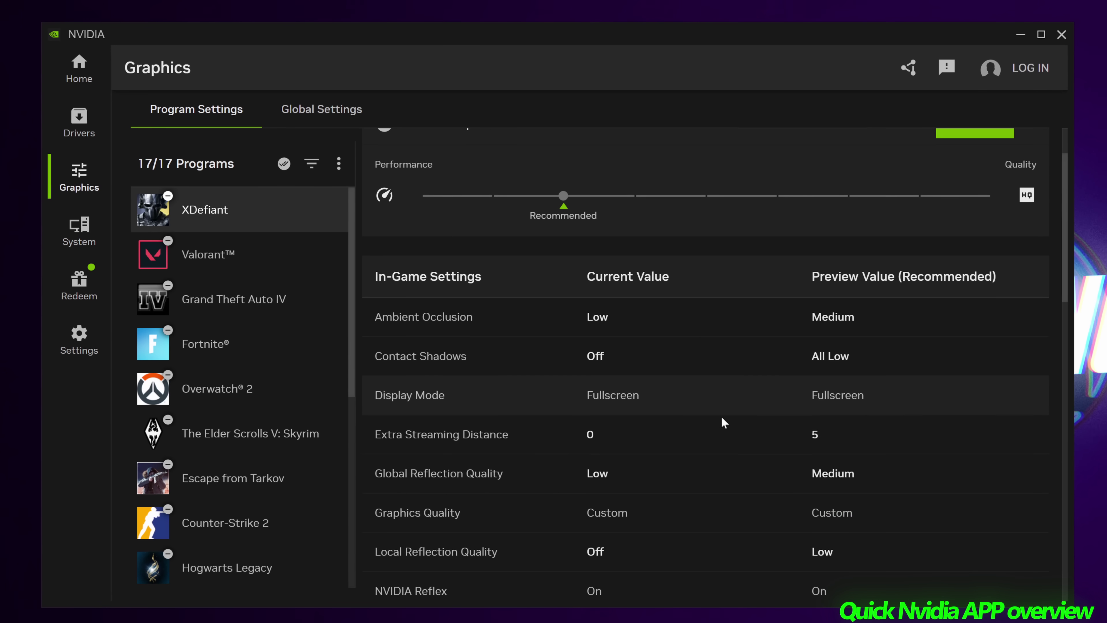
scroll(651, 252, up, 2)
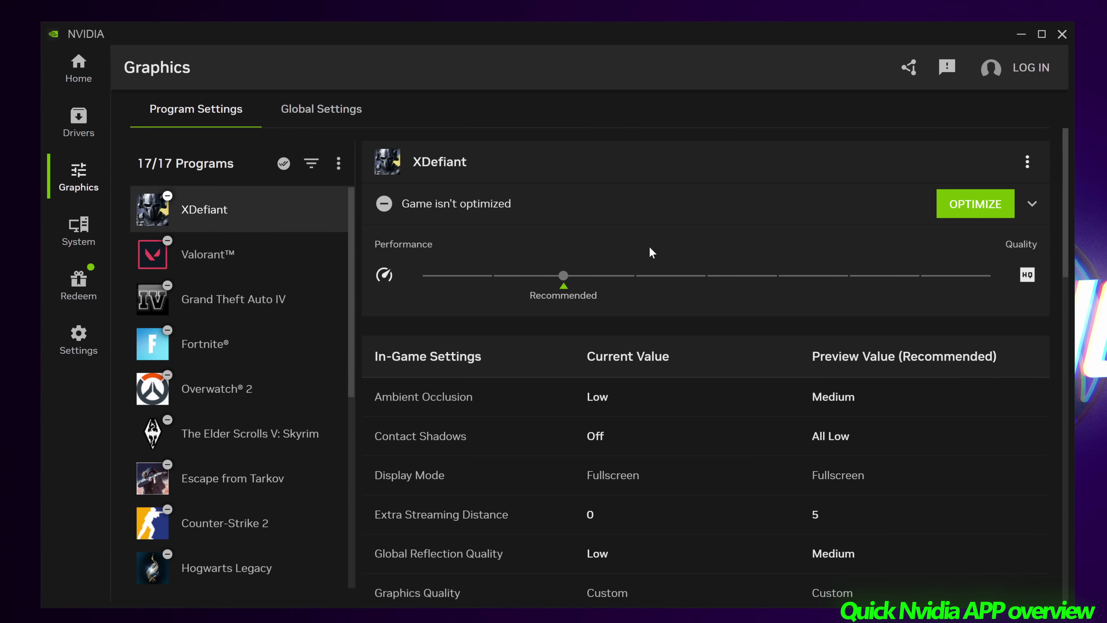
scroll(729, 363, down, 10)
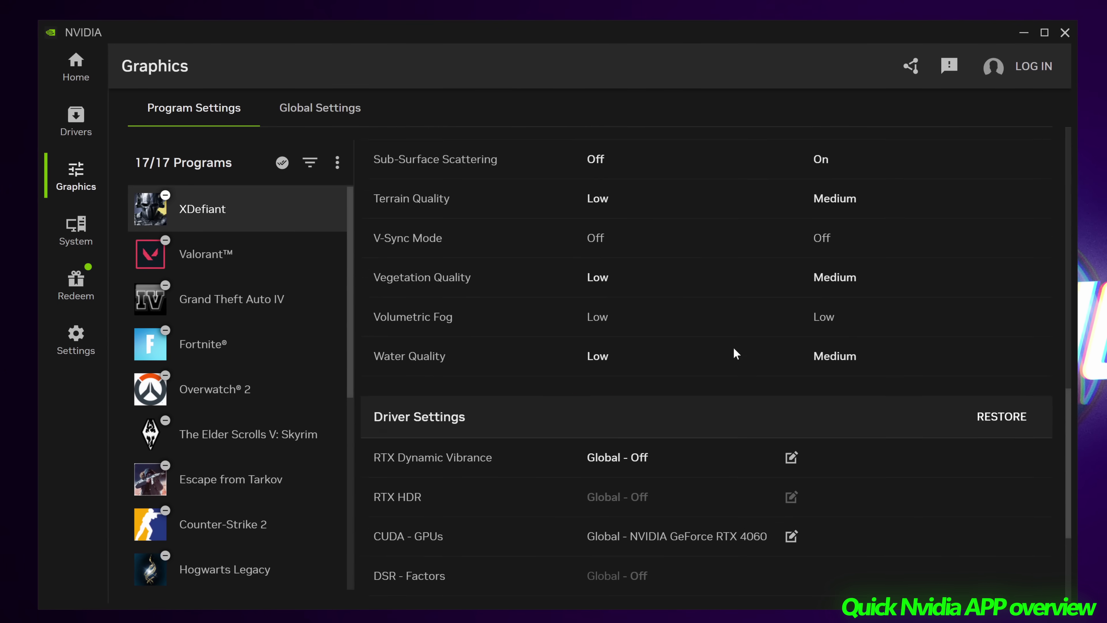
scroll(731, 355, down, 2)
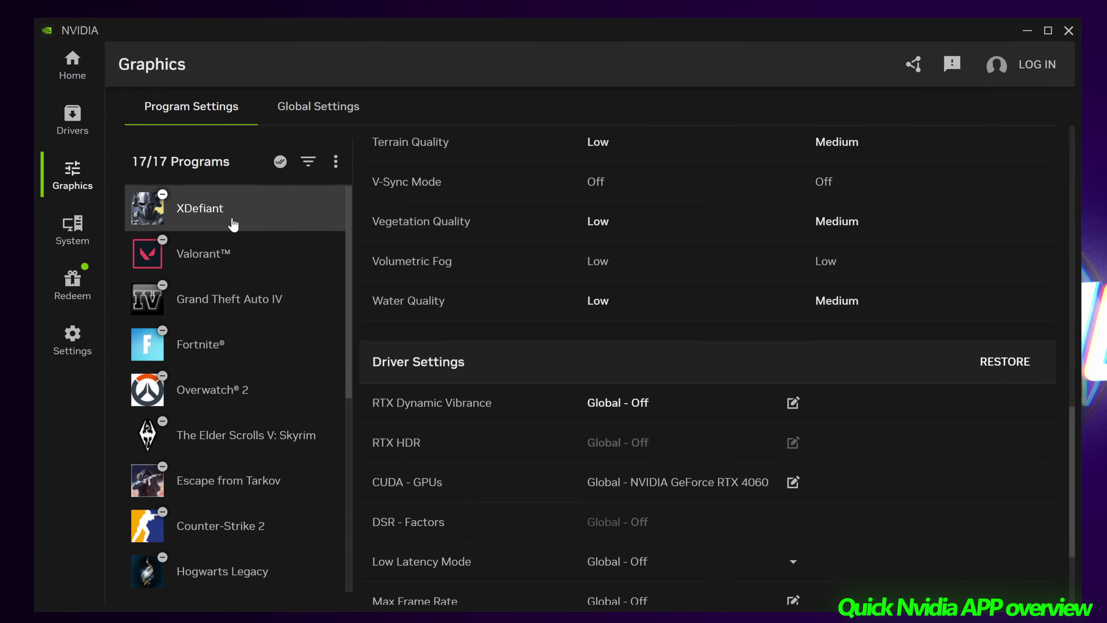
scroll(508, 331, down, 2)
scroll(508, 331, down, 2)
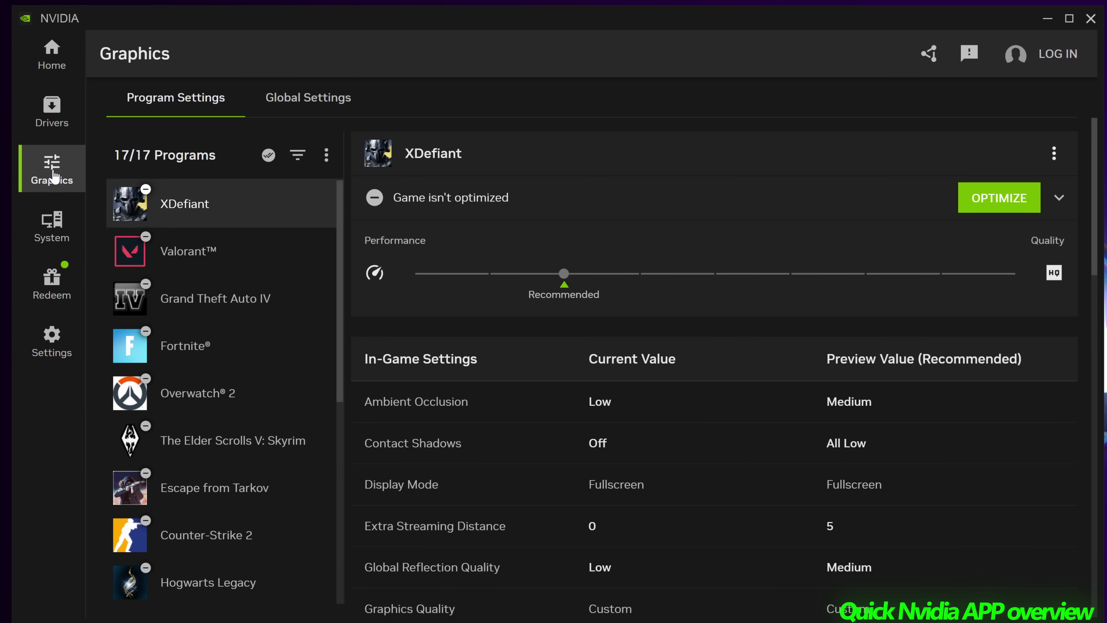
Show Global Settings, read the RTX Dynamic Vibrance info, and demo the Game filter profile 1
click(292, 99)
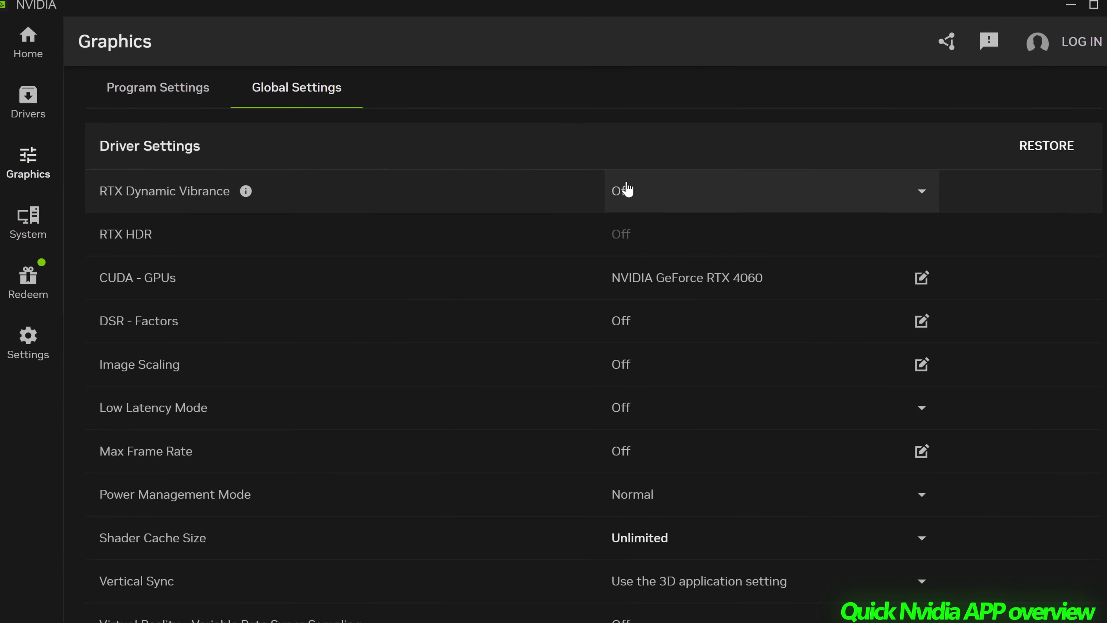
click(245, 191)
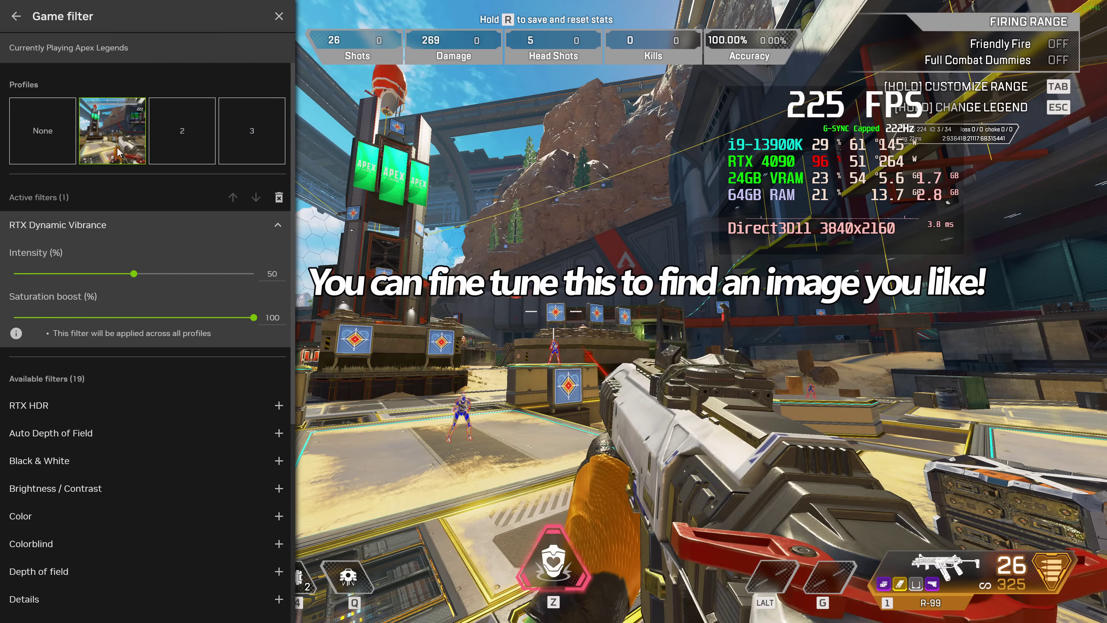
click(38, 142)
click(112, 144)
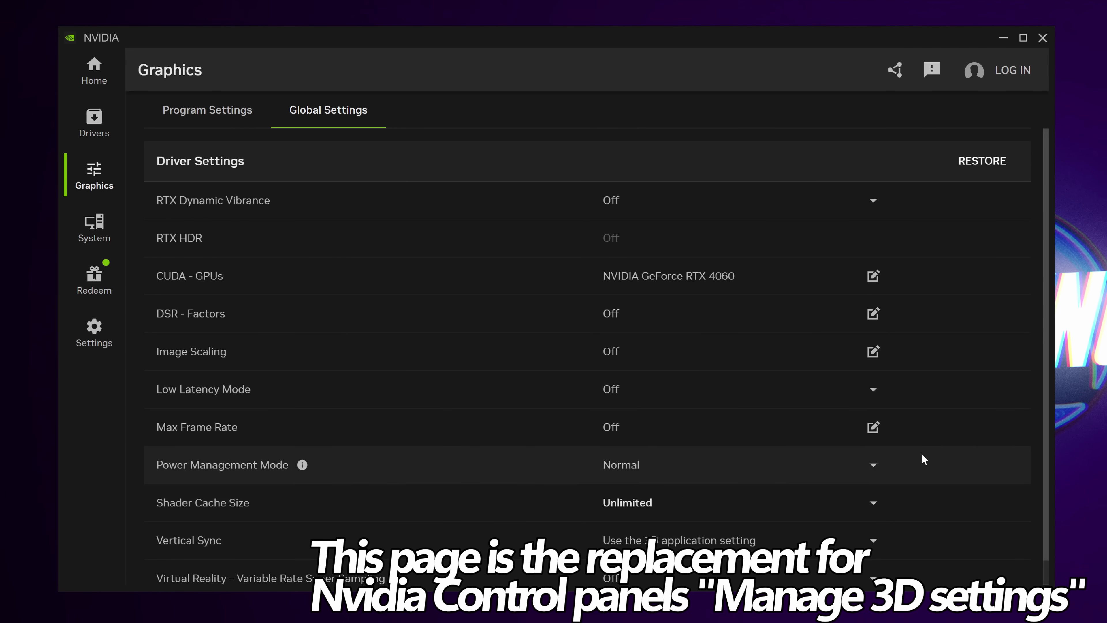
Go to the System page's Performance tab with live GPU statistics and tuning controls
scroll(923, 459, down, 1)
click(79, 228)
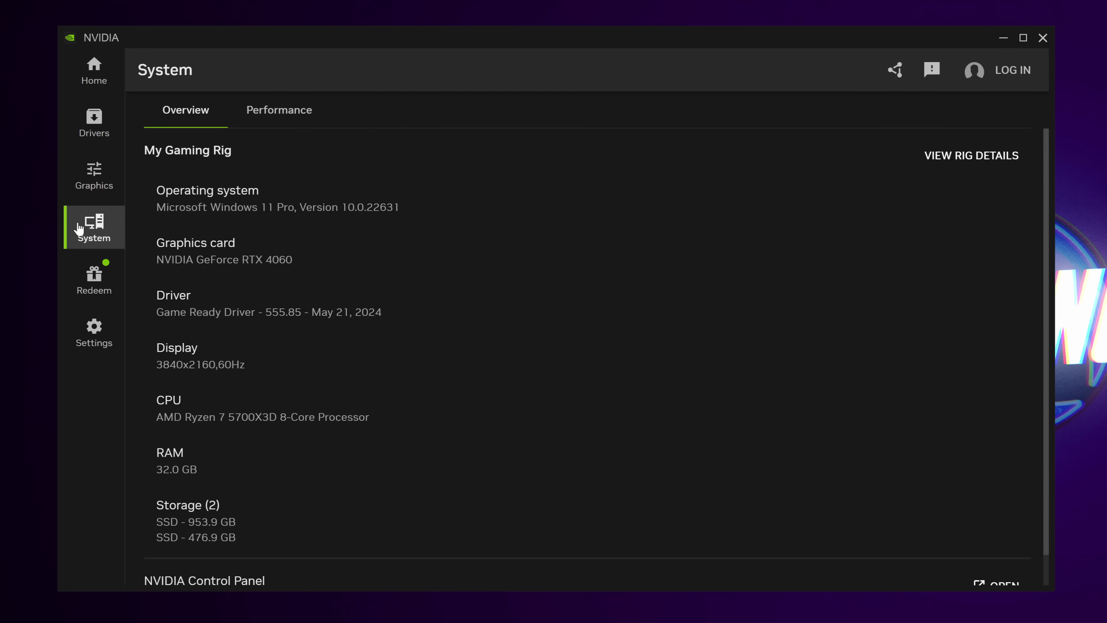
scroll(257, 364, down, 1)
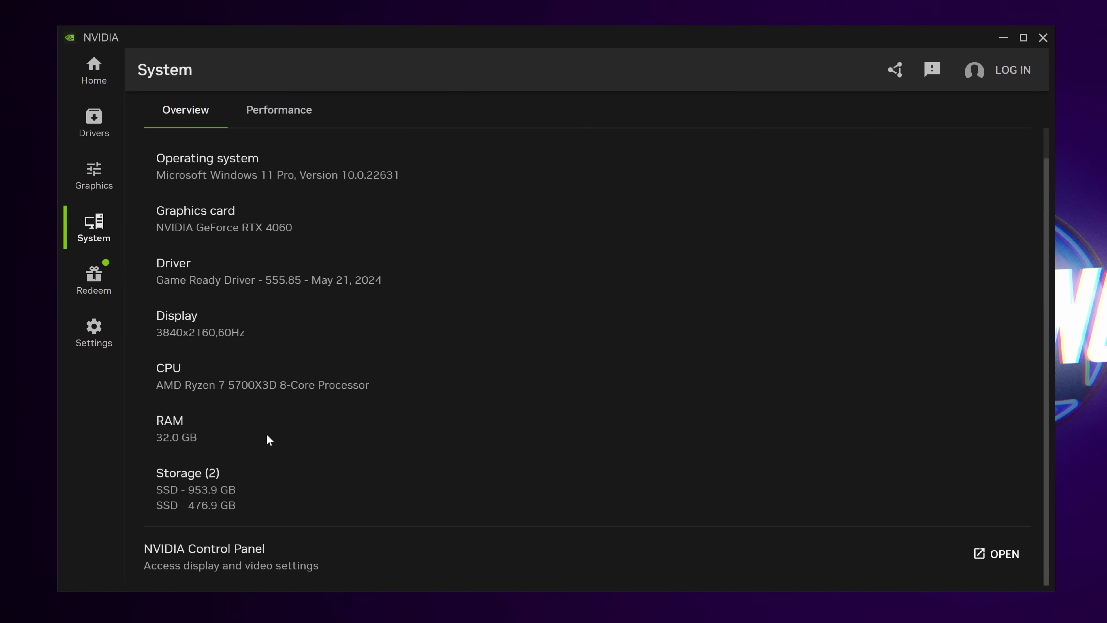
scroll(283, 322, up, 1)
click(274, 114)
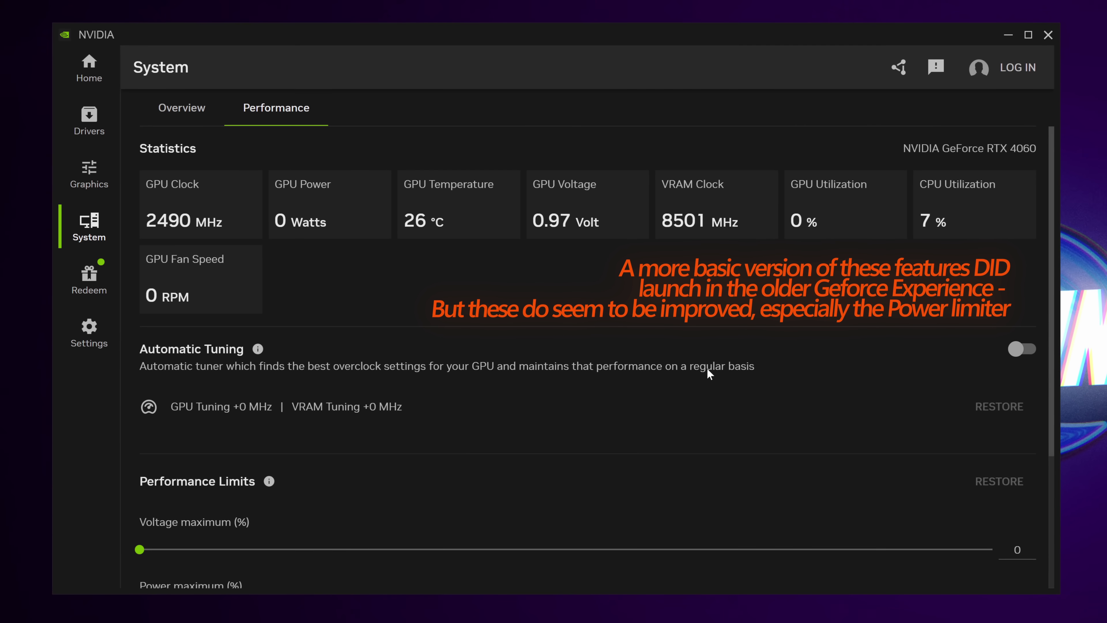
Set the Fan speed target under Performance Limits to Manual
scroll(348, 305, down, 4)
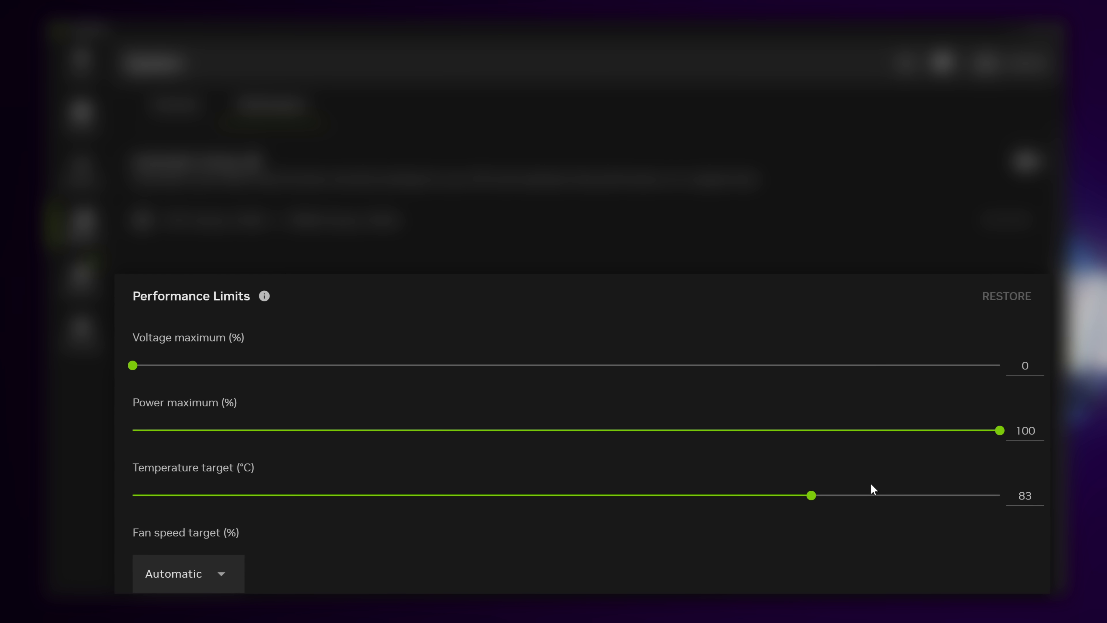
click(195, 589)
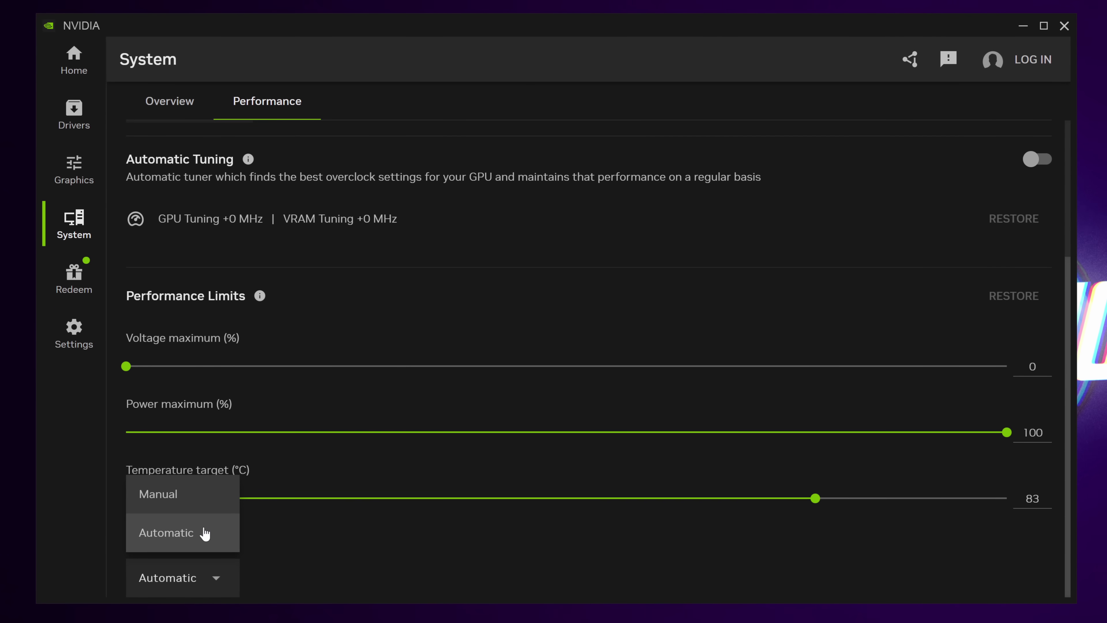
click(161, 509)
scroll(216, 481, down, 1)
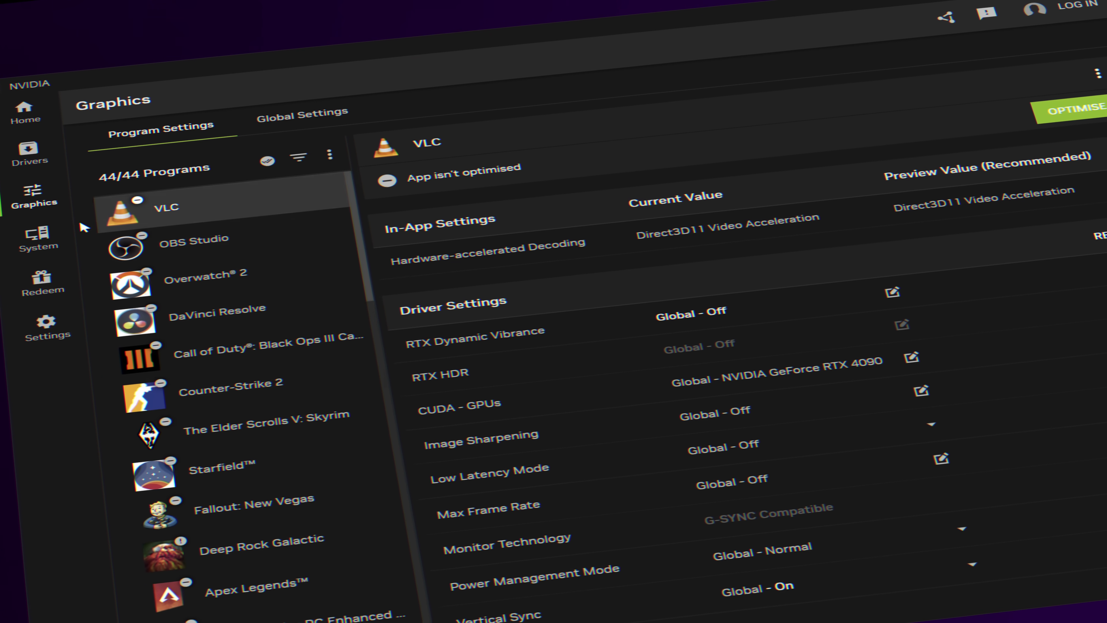
Return to System > Performance to view live GPU statistics
click(46, 237)
click(248, 126)
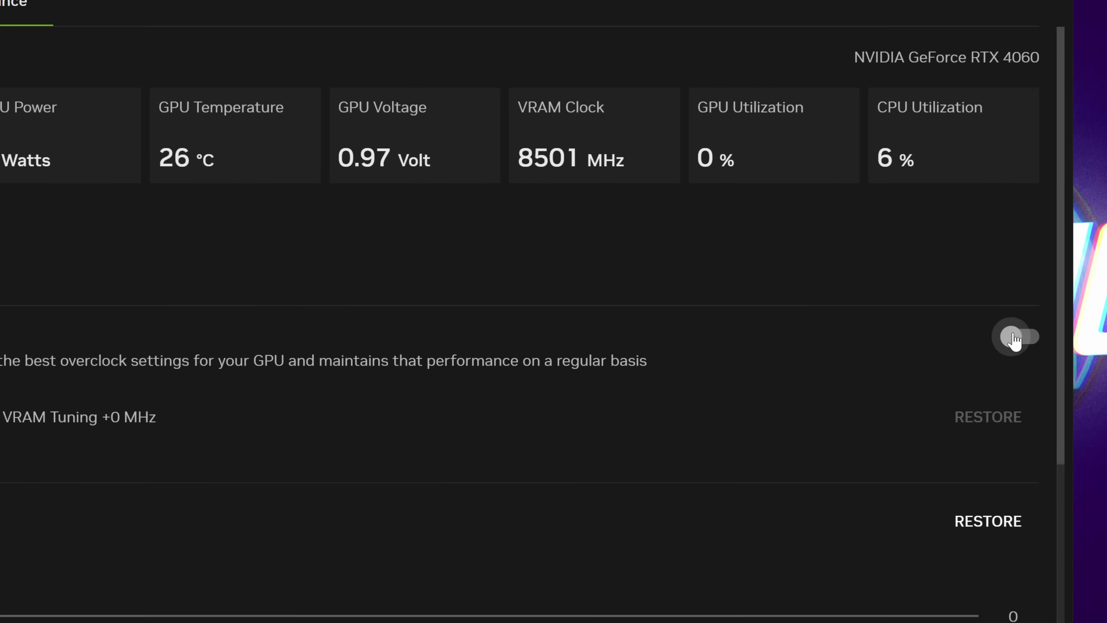
Switch on Automatic Tuning, yielding +165 MHz GPU and +200 MHz VRAM offsets
click(1016, 340)
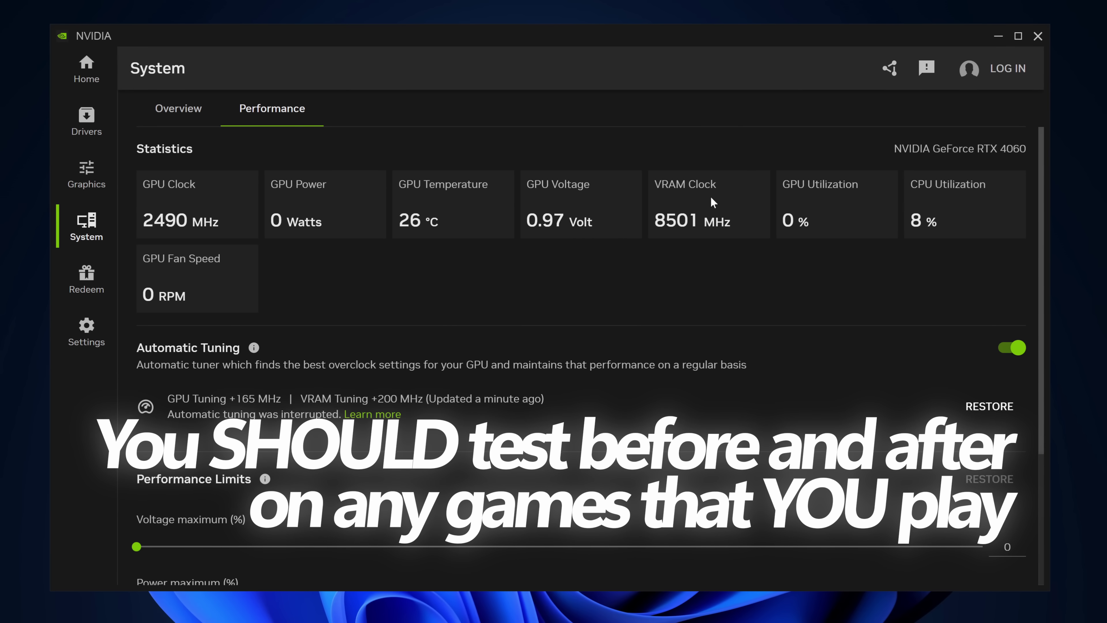
Scroll down to the Performance Limits sliders below the tuning results
scroll(805, 293, down, 1)
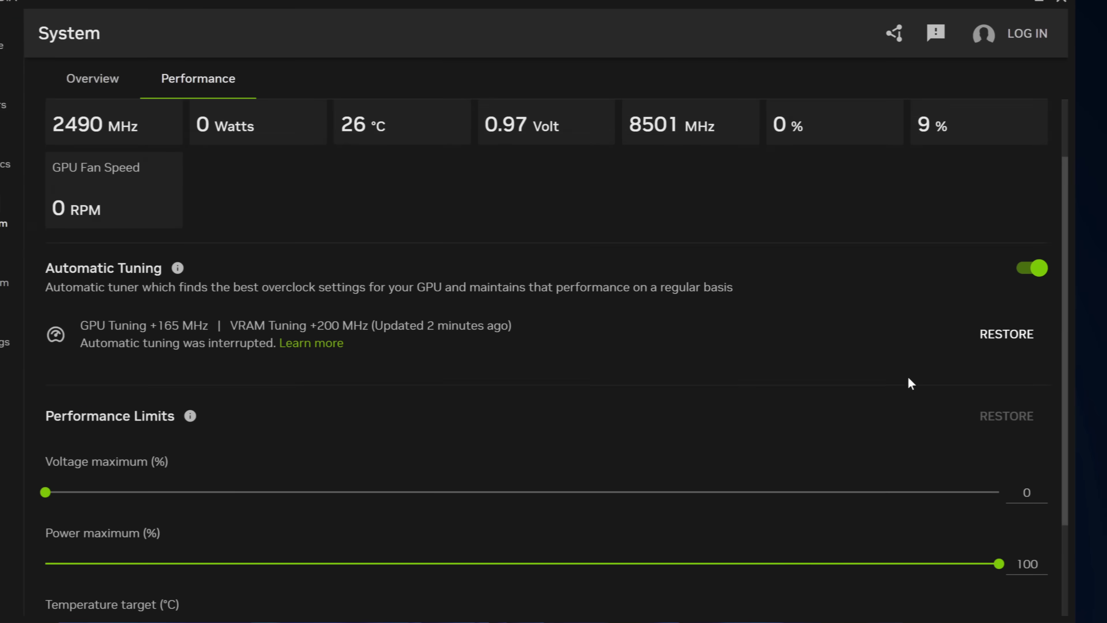
scroll(878, 461, down, 2)
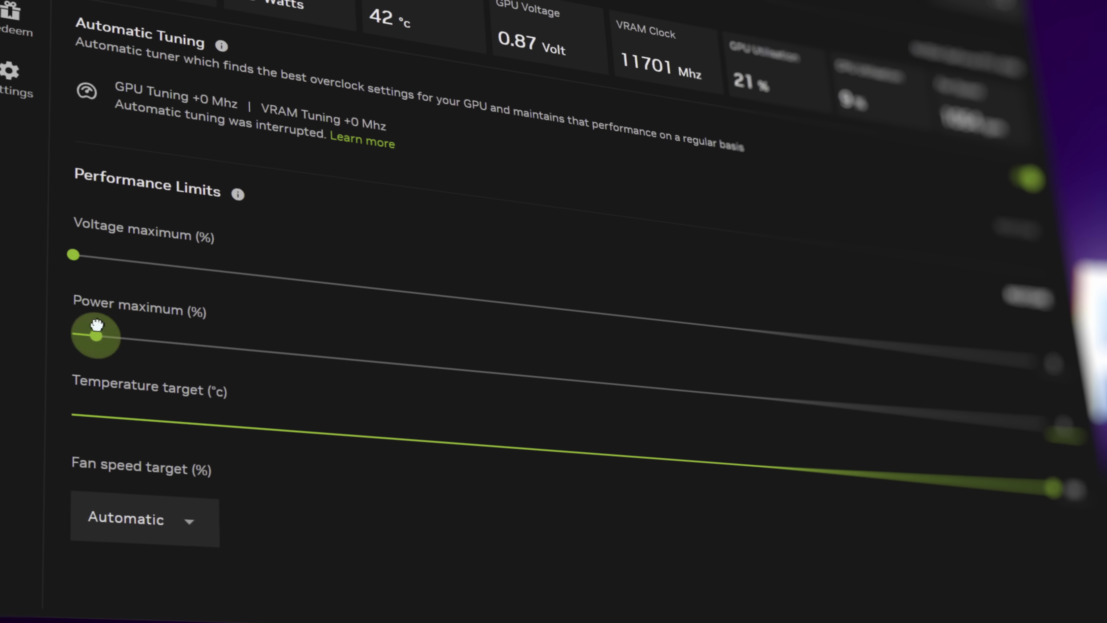
Test lower power and temperature limits, then return Power maximum to 100% with Temperature target at 88 °C
drag(989, 458, 1030, 428)
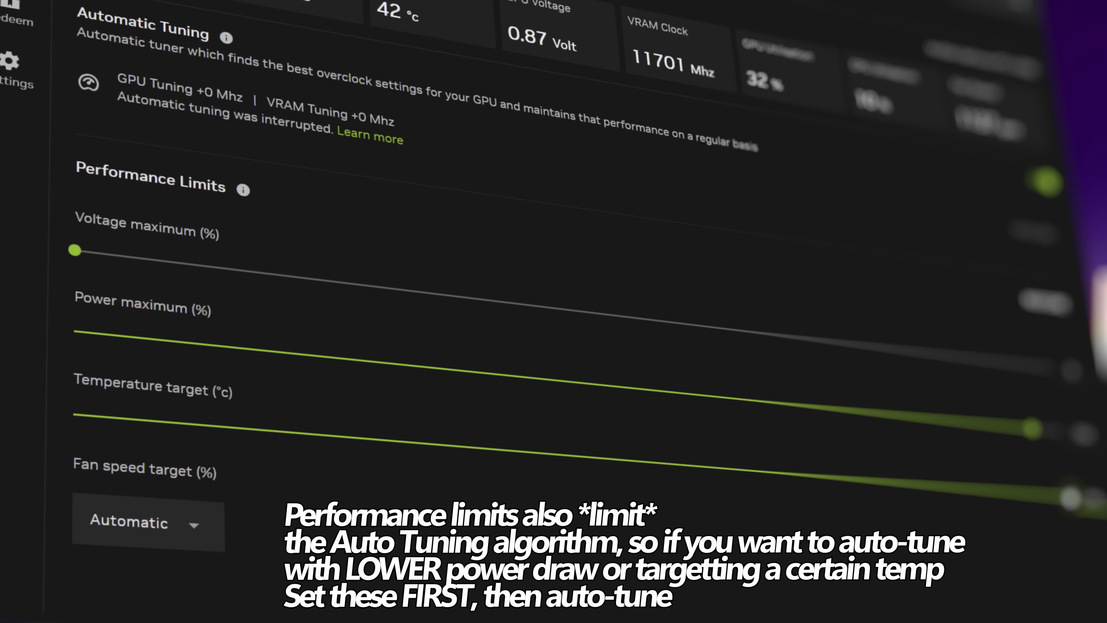
drag(1069, 497, 1044, 510)
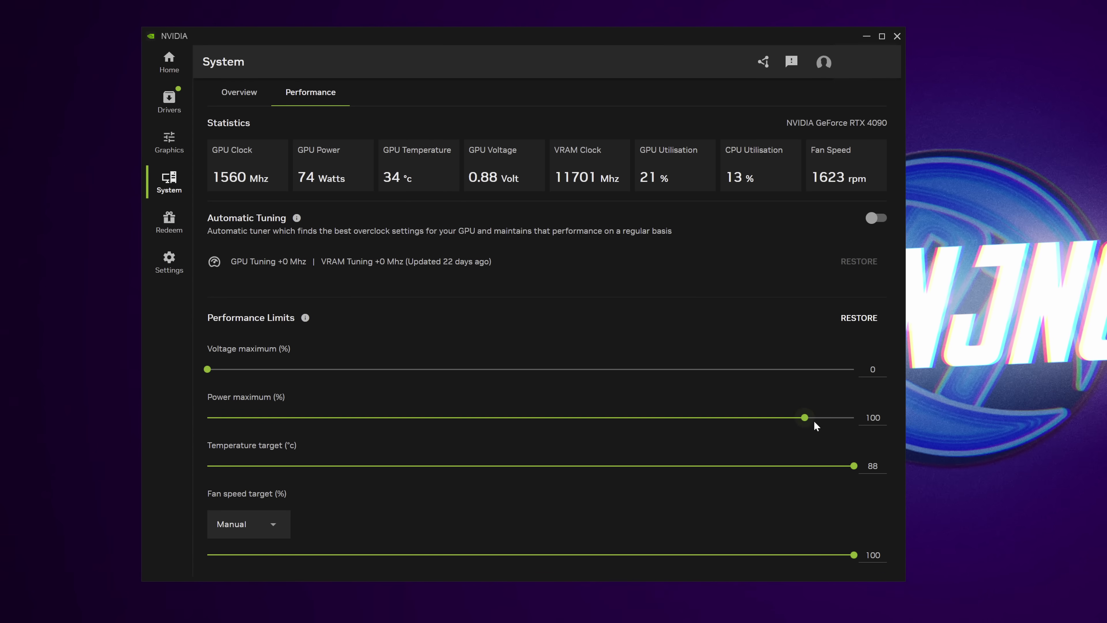
drag(805, 417, 853, 417)
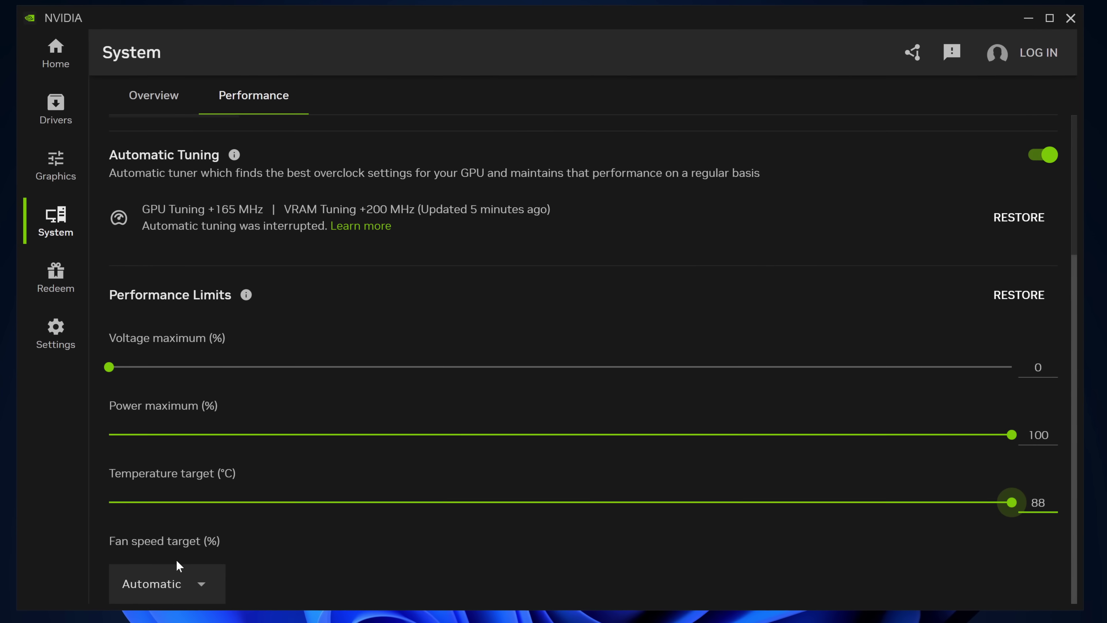
Scroll to the Fan speed target setting, which still reads Automatic
scroll(177, 565, up, 1)
scroll(185, 566, down, 1)
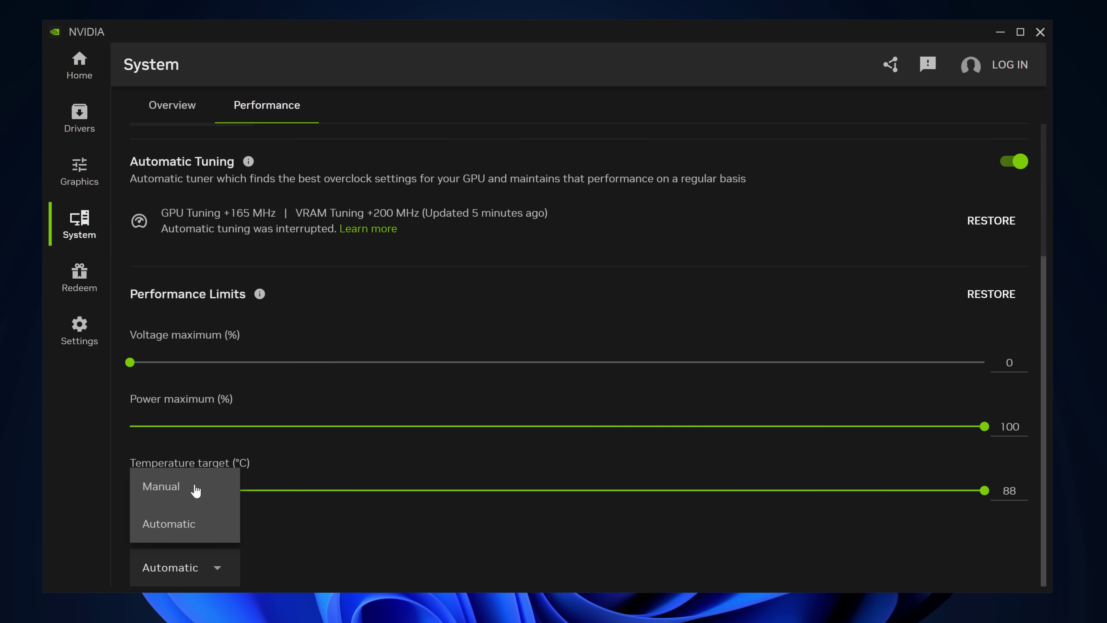
Set Fan speed target to Manual and drag the fan speed from 30% to 51%
click(195, 491)
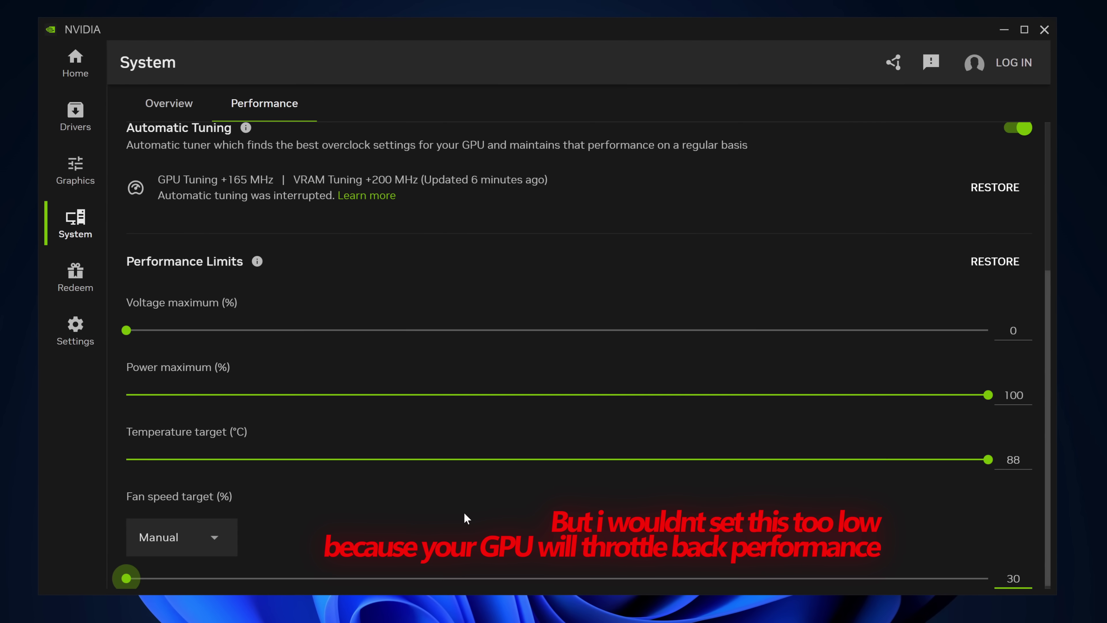
drag(126, 579, 1005, 587)
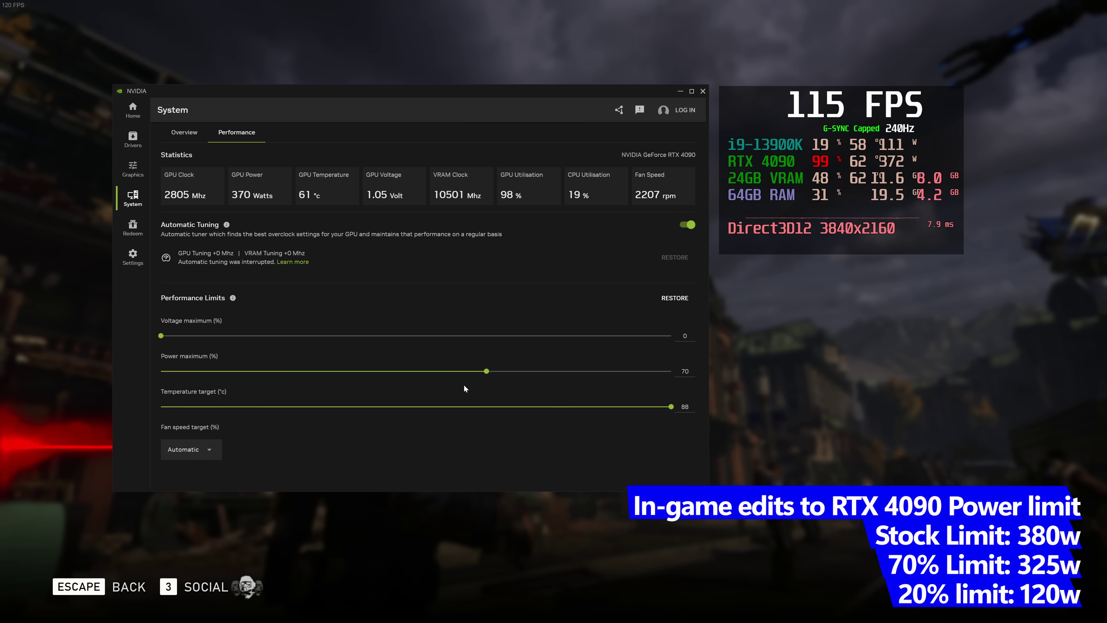
Cut Power maximum to 70% then 20% mid-game, resuming play each time to watch the frame rate
key(alt+Tab)
key(Escape)
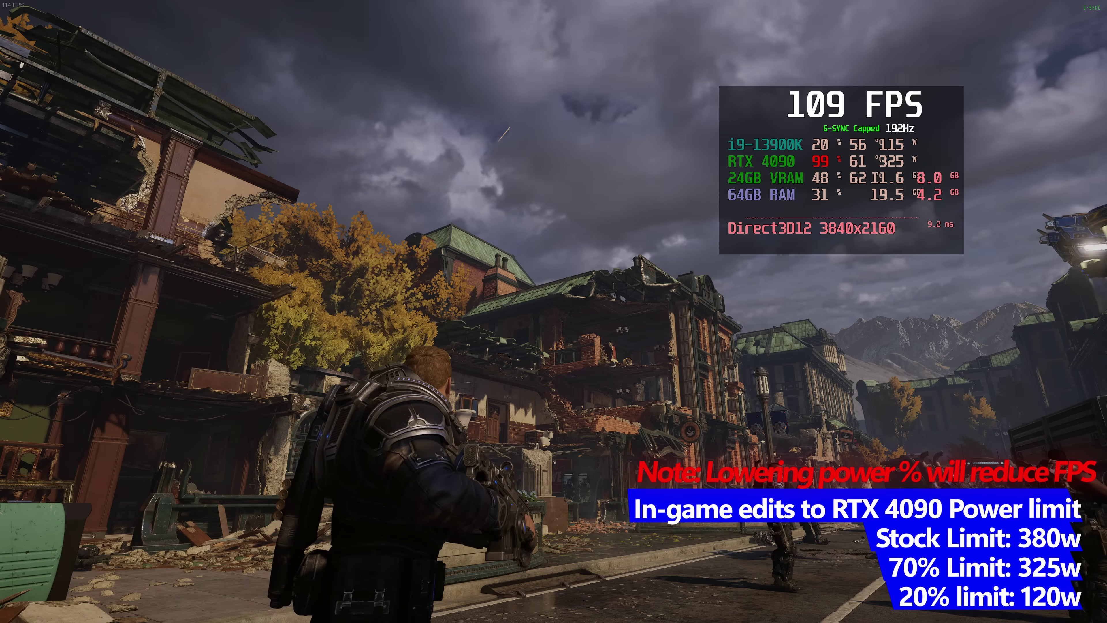
key(Escape)
key(Escape)
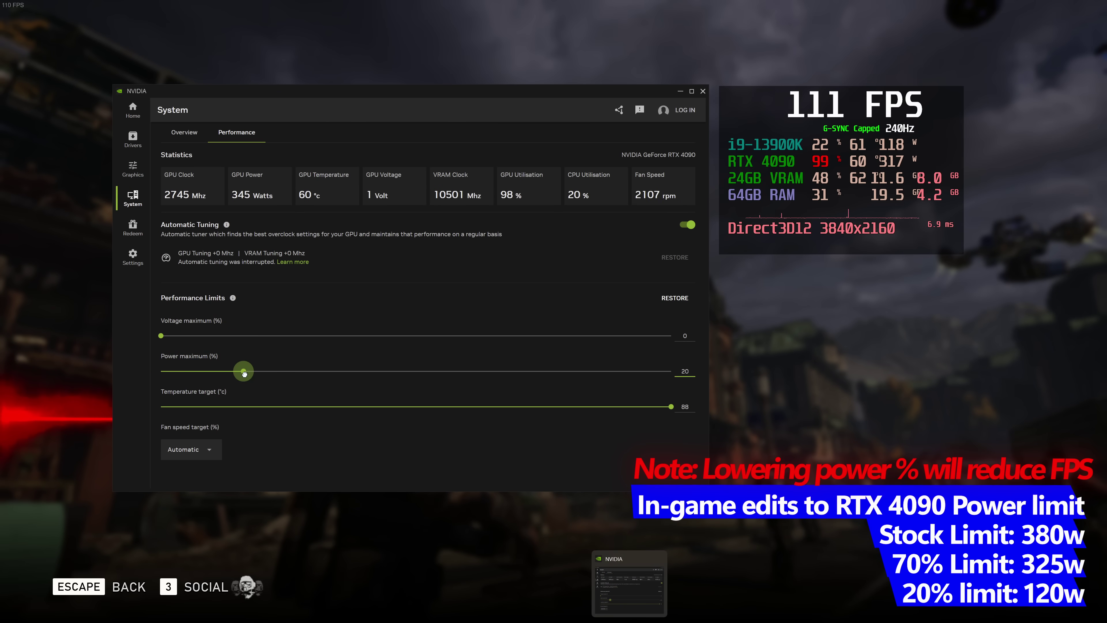
key(alt+Tab)
key(Escape)
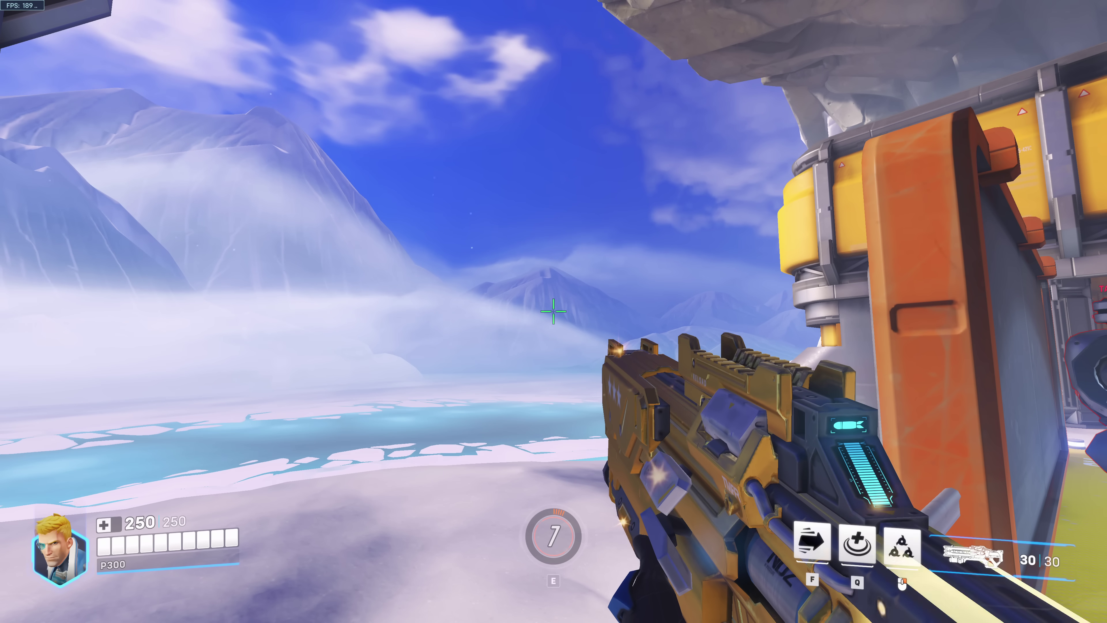
Bring up the in-game overlay with Alt+Z, hide it, then reopen it over the game
key(alt+z)
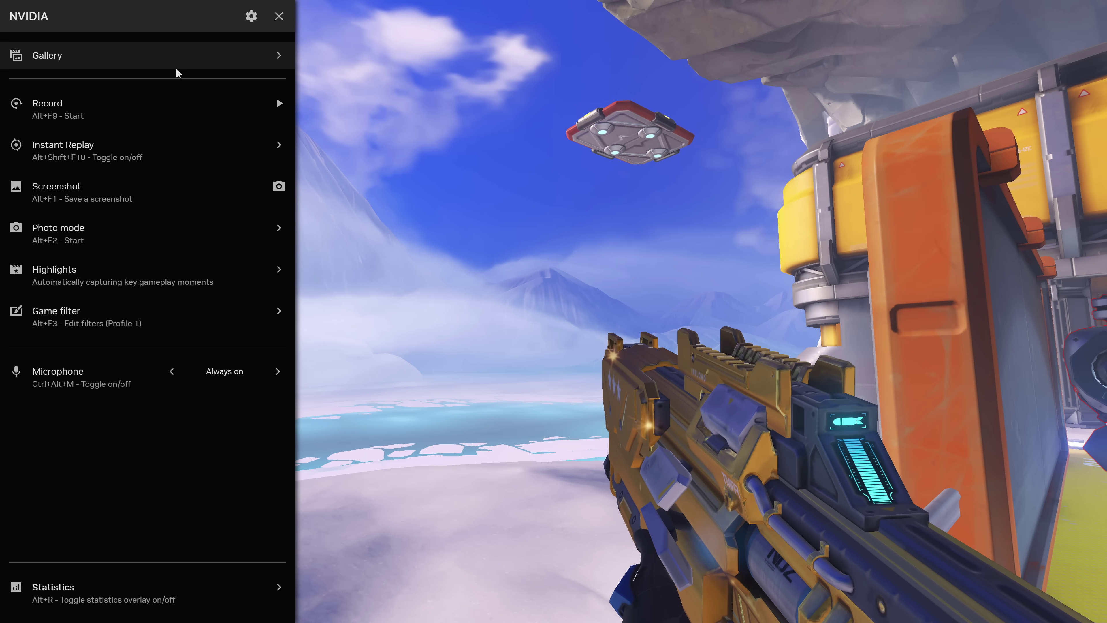
click(615, 208)
key(alt+z)
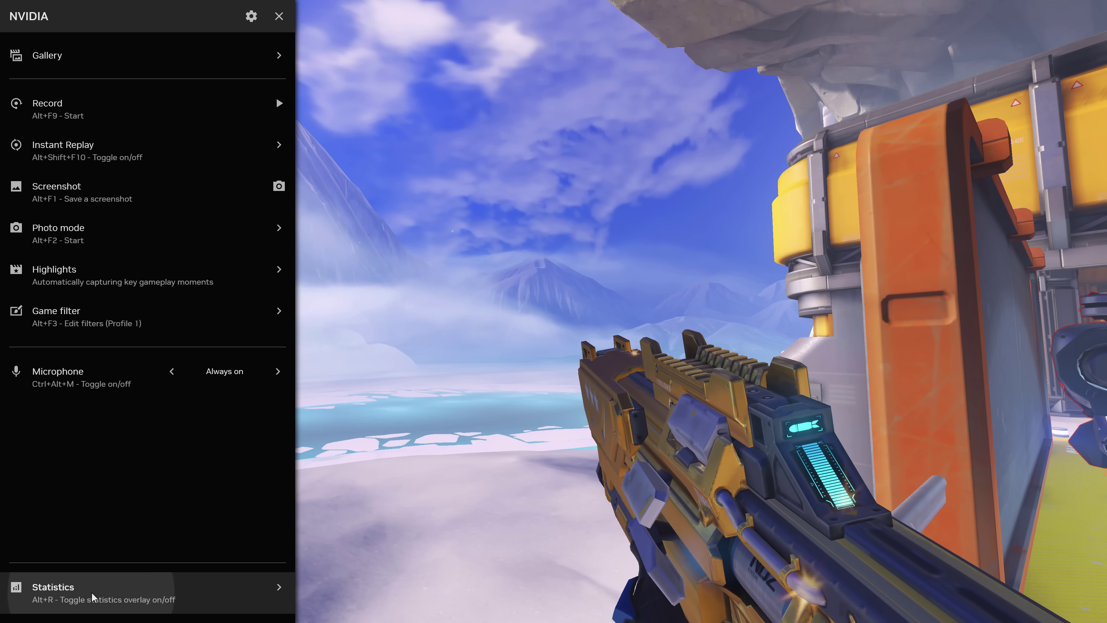
Turn on the statistics HUD and move it to the upper right with the Stacked layout
click(93, 597)
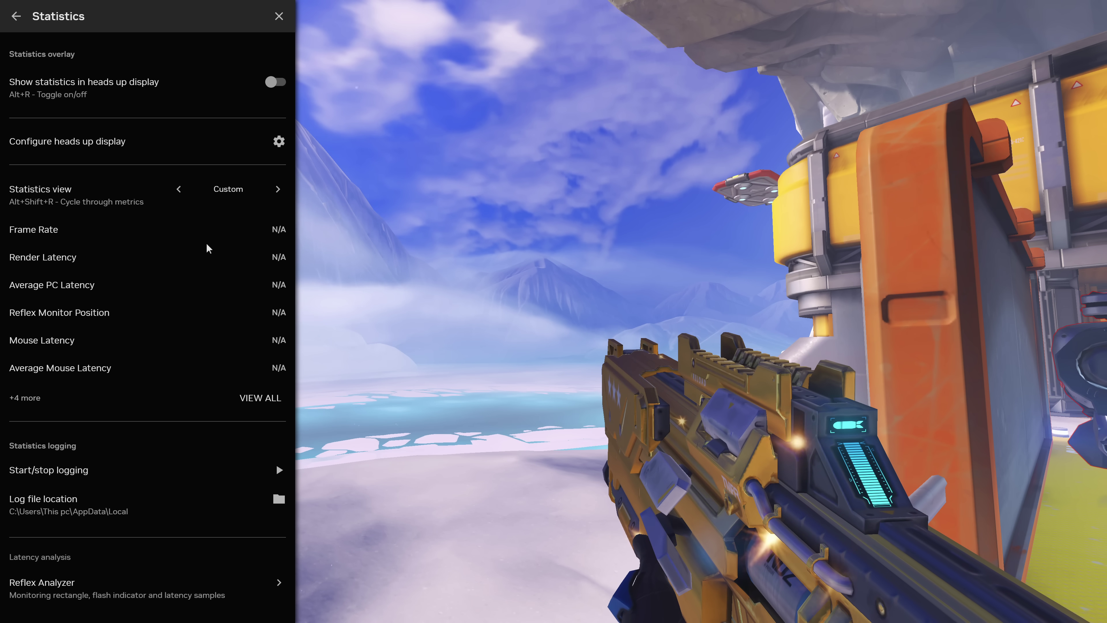
click(271, 88)
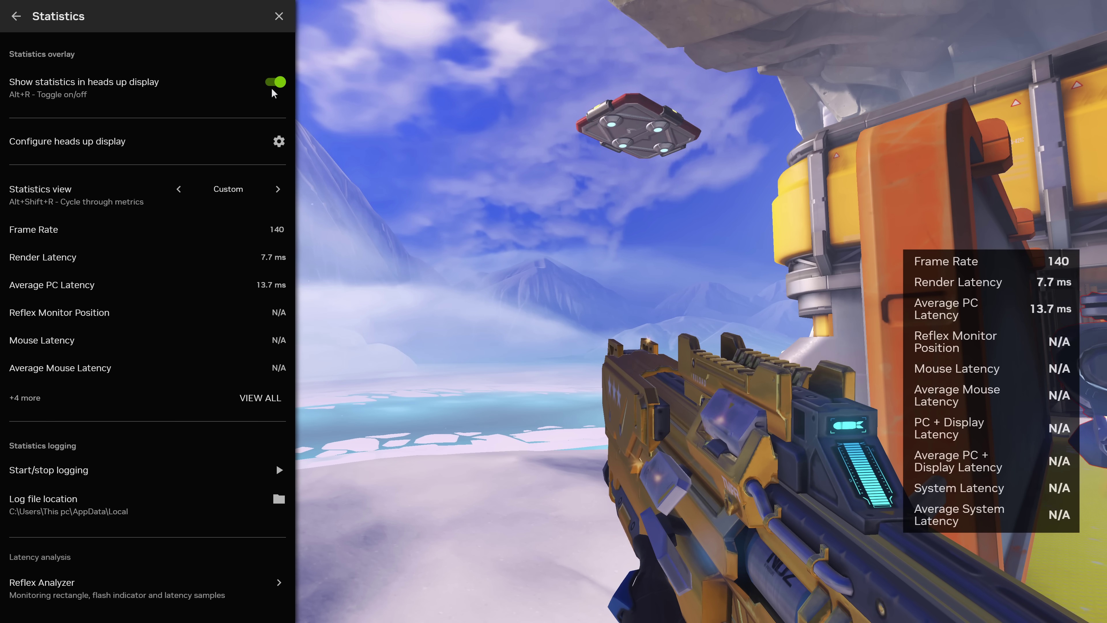
click(279, 141)
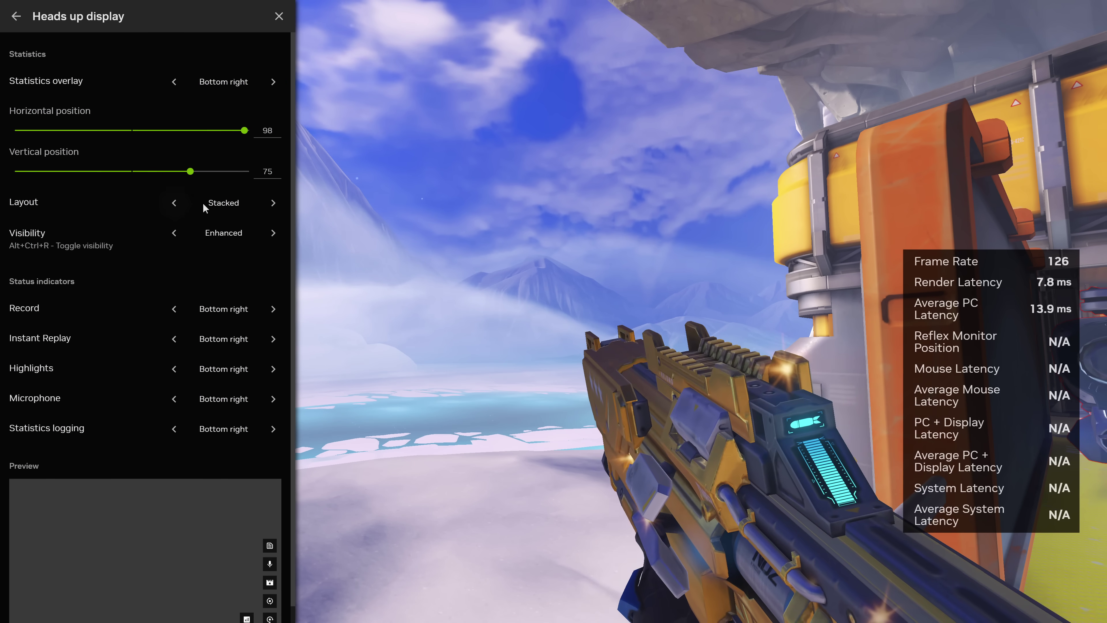
drag(191, 173, 87, 170)
click(272, 203)
click(273, 202)
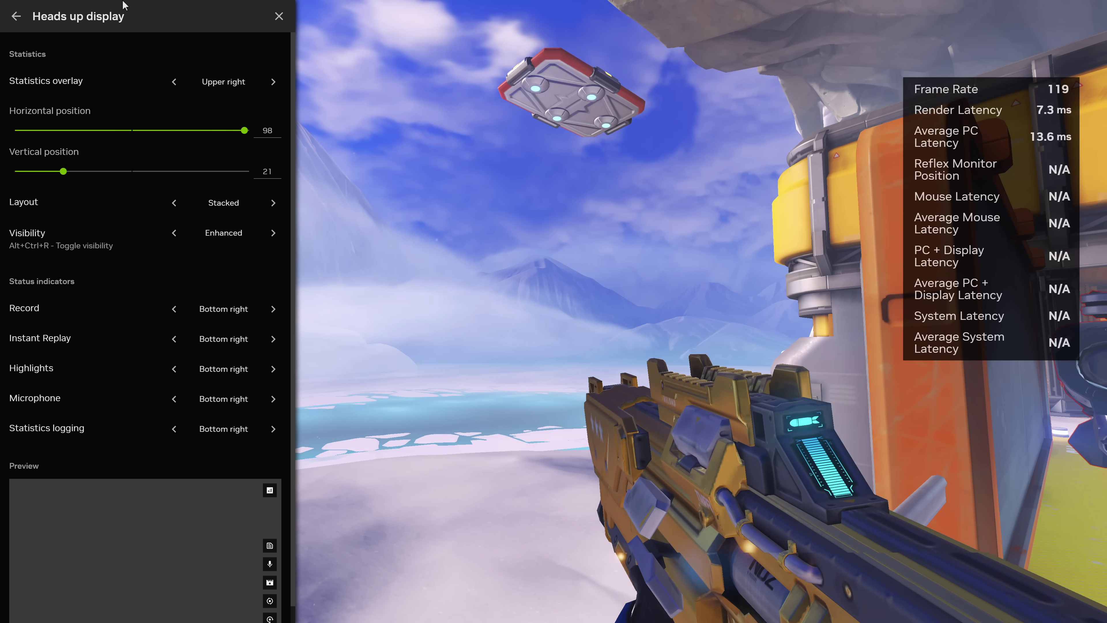
click(16, 16)
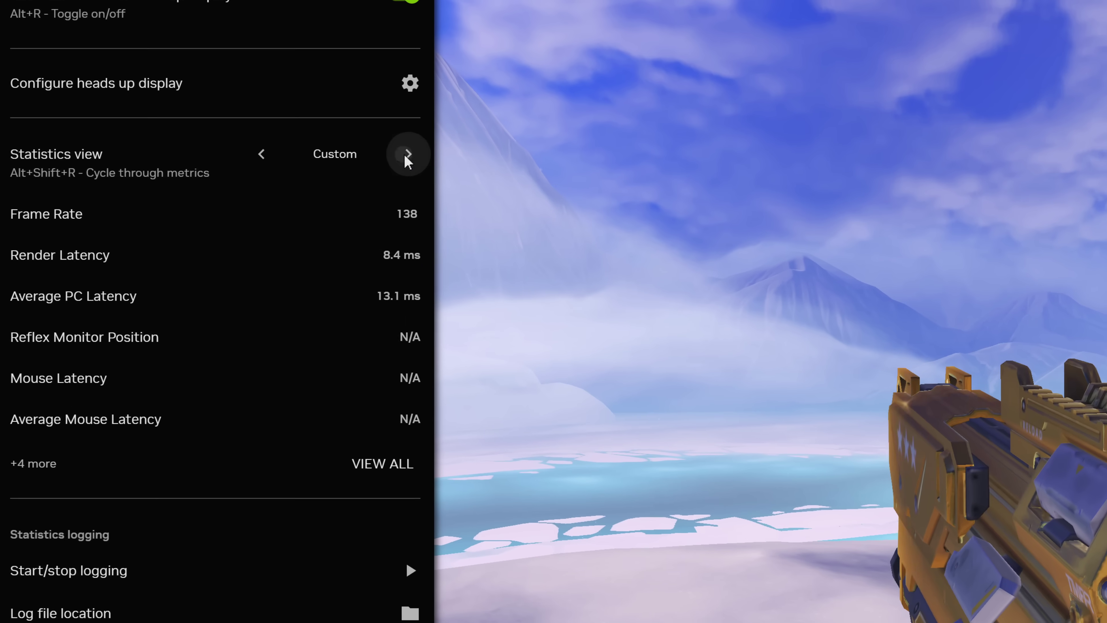
Switch the statistics view to Custom, add GPU Power, and nudge the HUD to the right edge
click(279, 193)
click(412, 153)
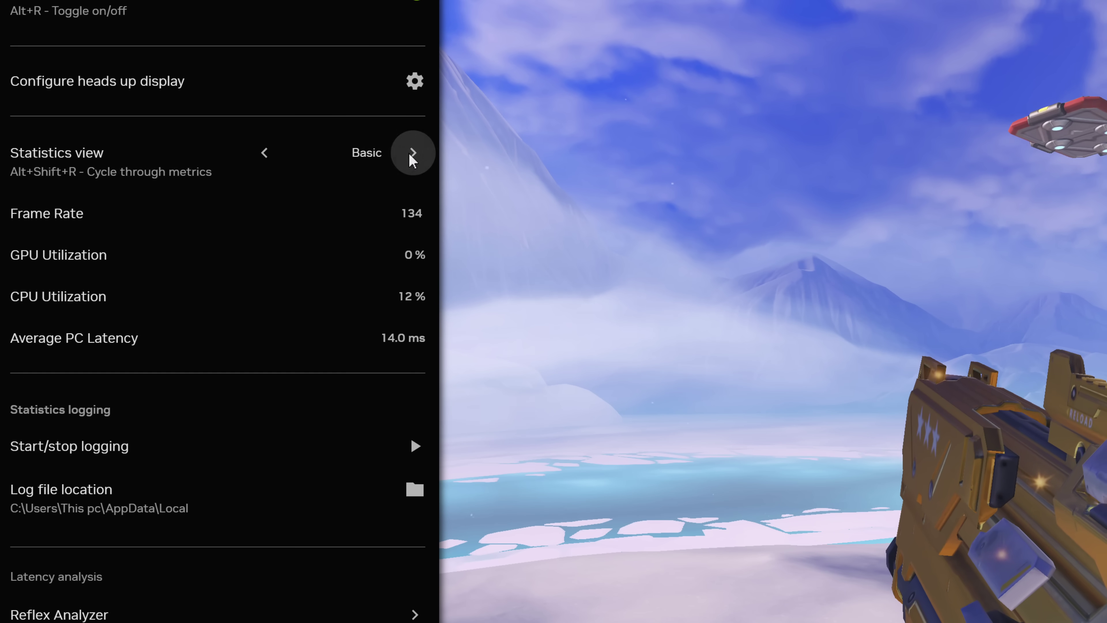
click(413, 153)
click(411, 156)
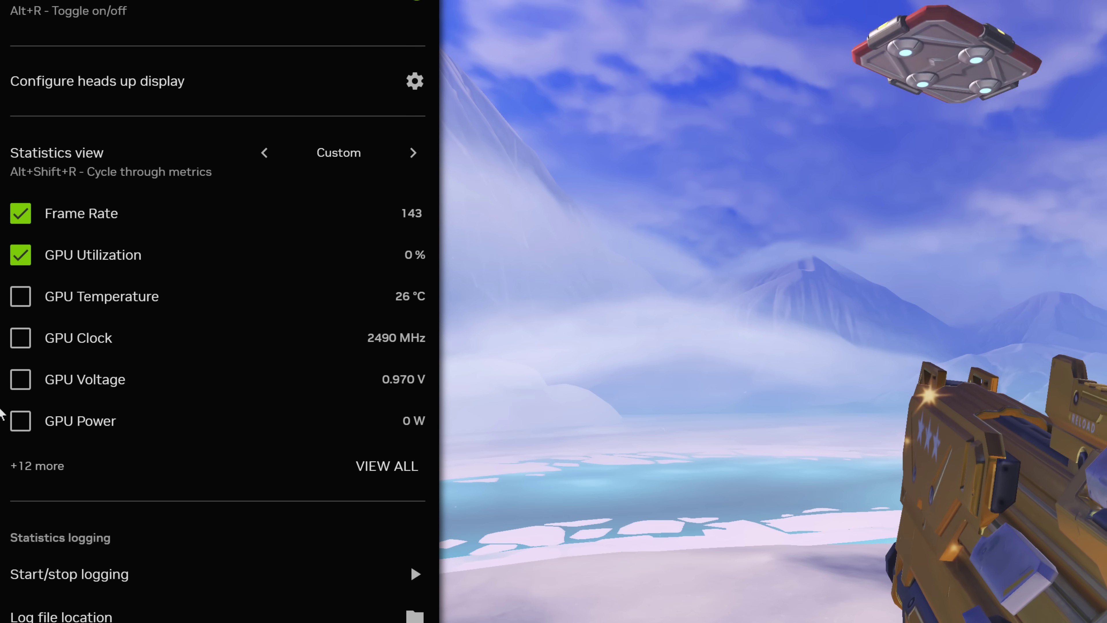
click(21, 421)
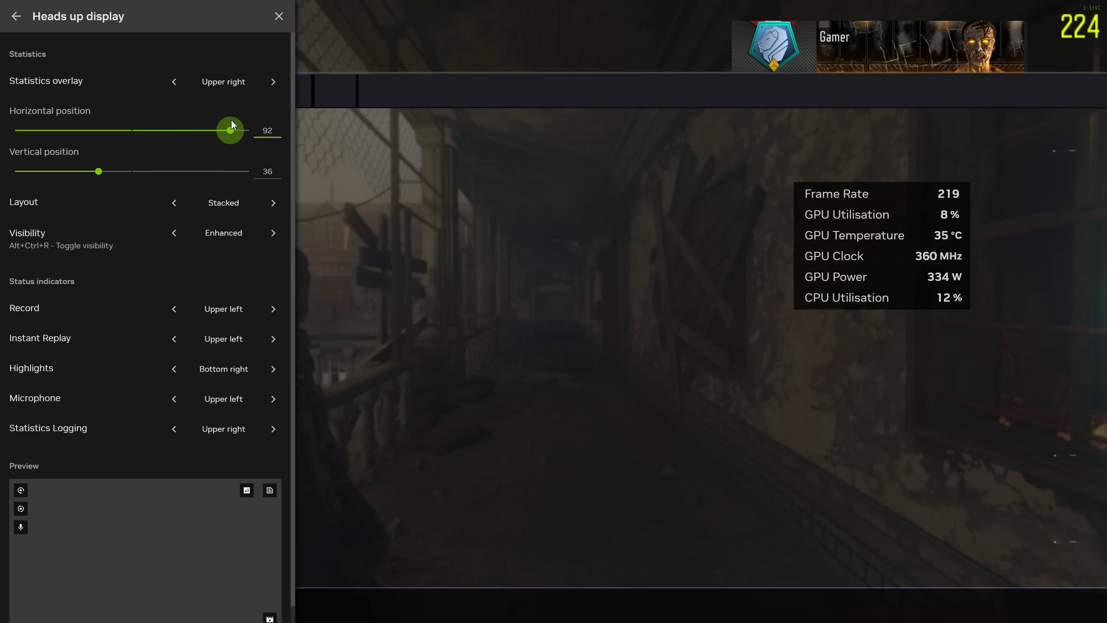
mouse_move(231, 119)
mouse_down()
mouse_move(261, 117)
mouse_move(240, 117)
mouse_move(249, 114)
mouse_up()
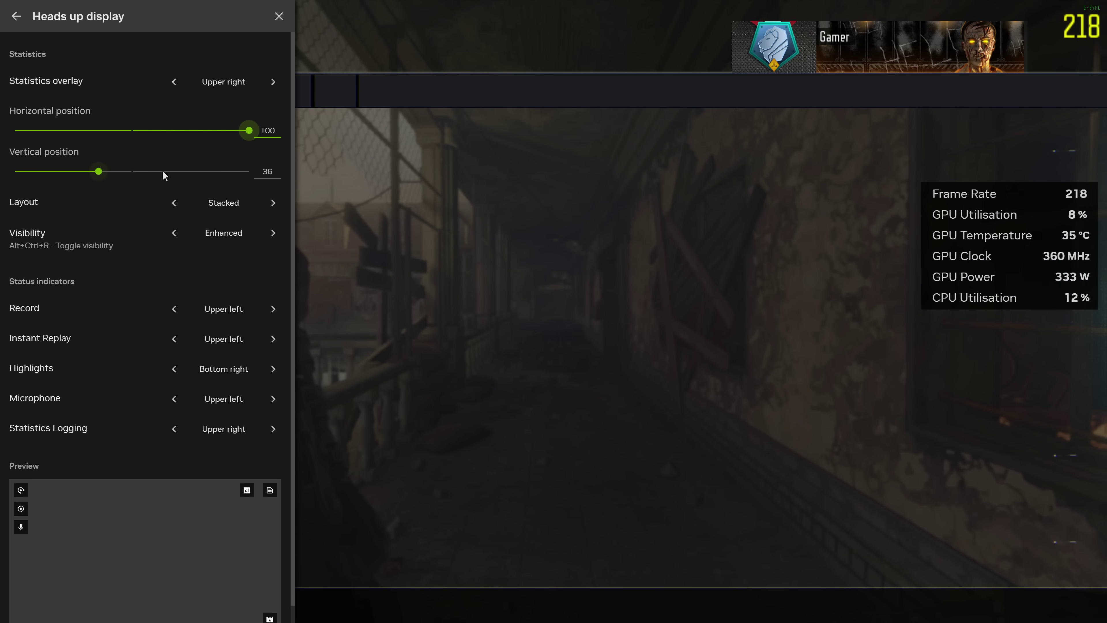
drag(97, 173, 61, 169)
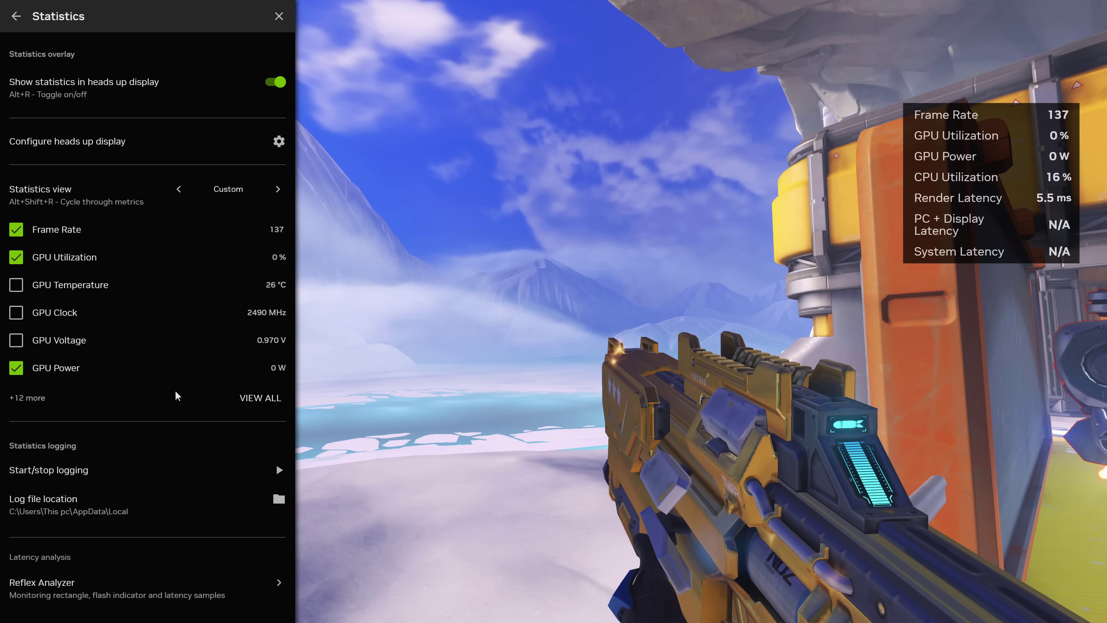
Browse the full list of overlay statistics, then return to the game and reopen the overlay
click(236, 399)
scroll(74, 235, down, 3)
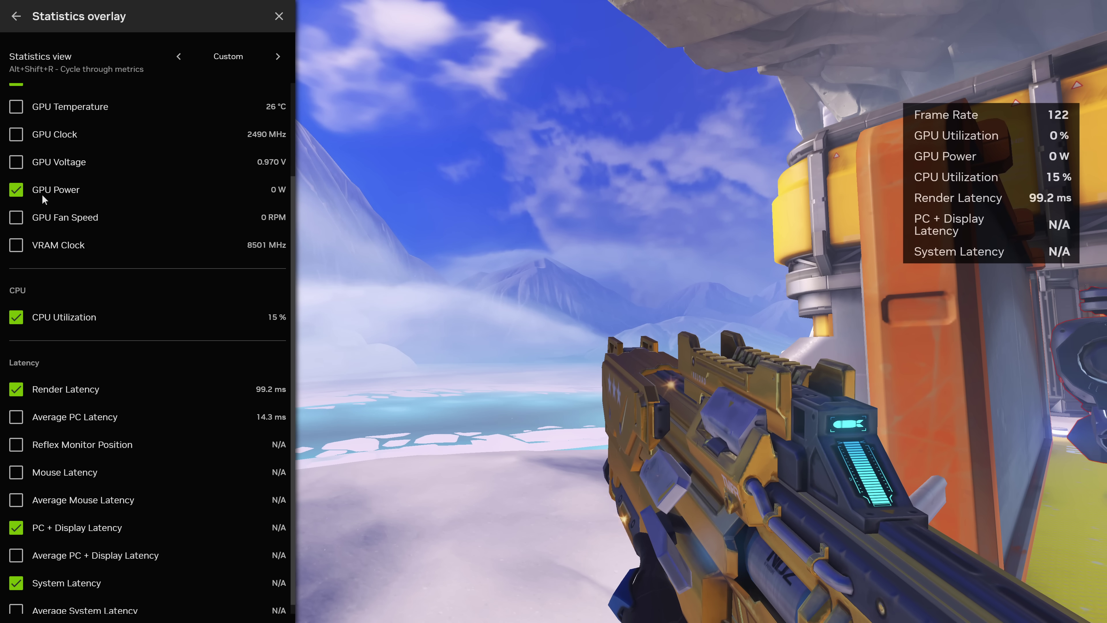
scroll(145, 264, up, 3)
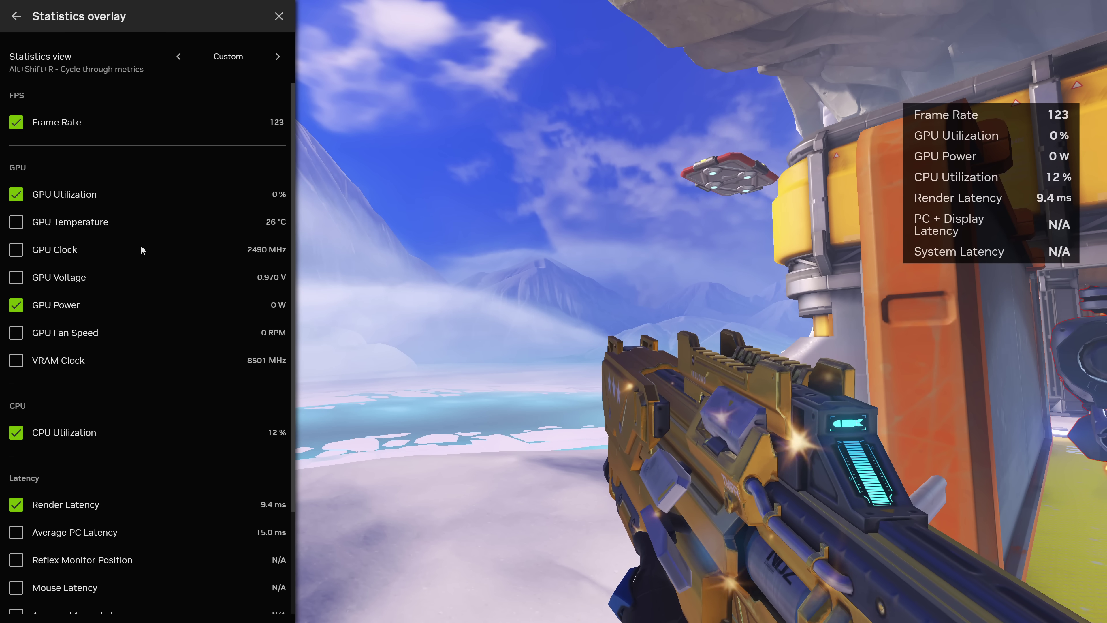
scroll(142, 250, down, 3)
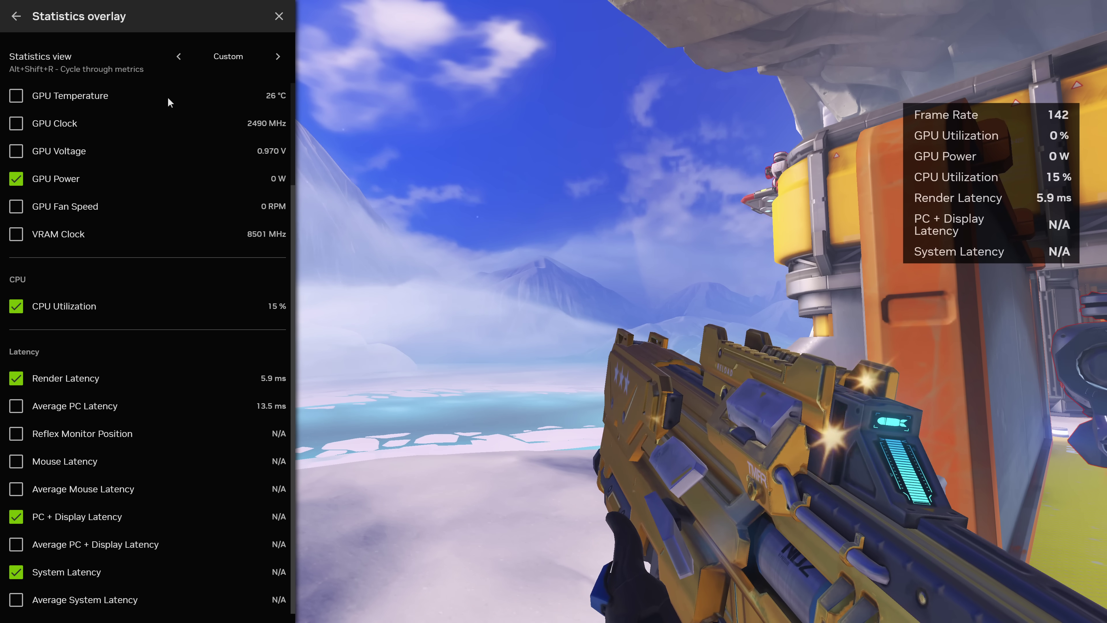
key(alt+z)
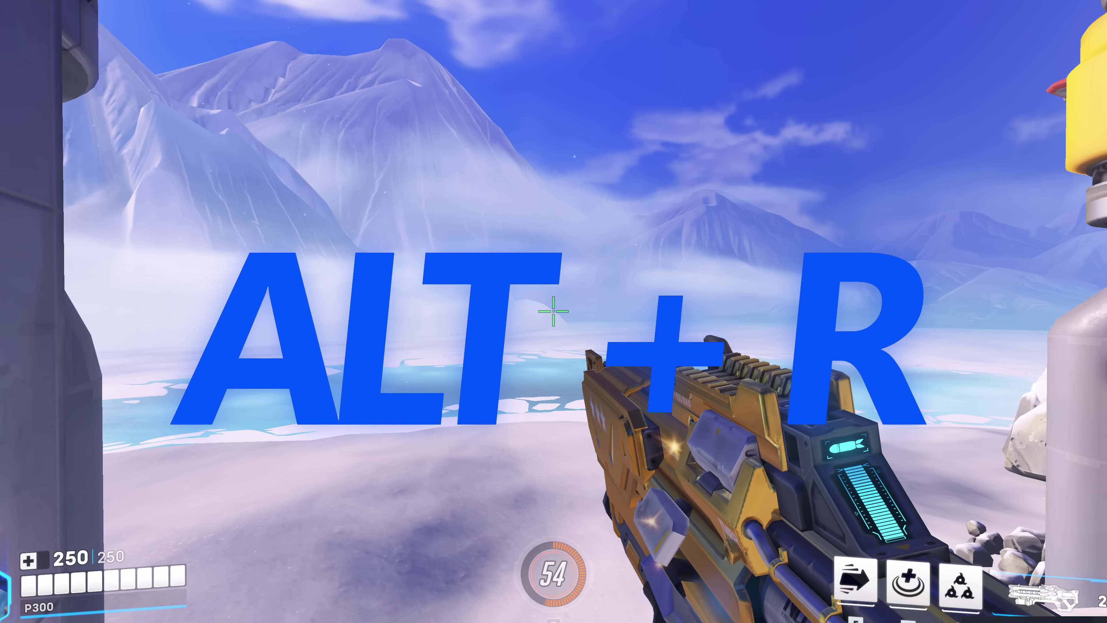
key(alt+z)
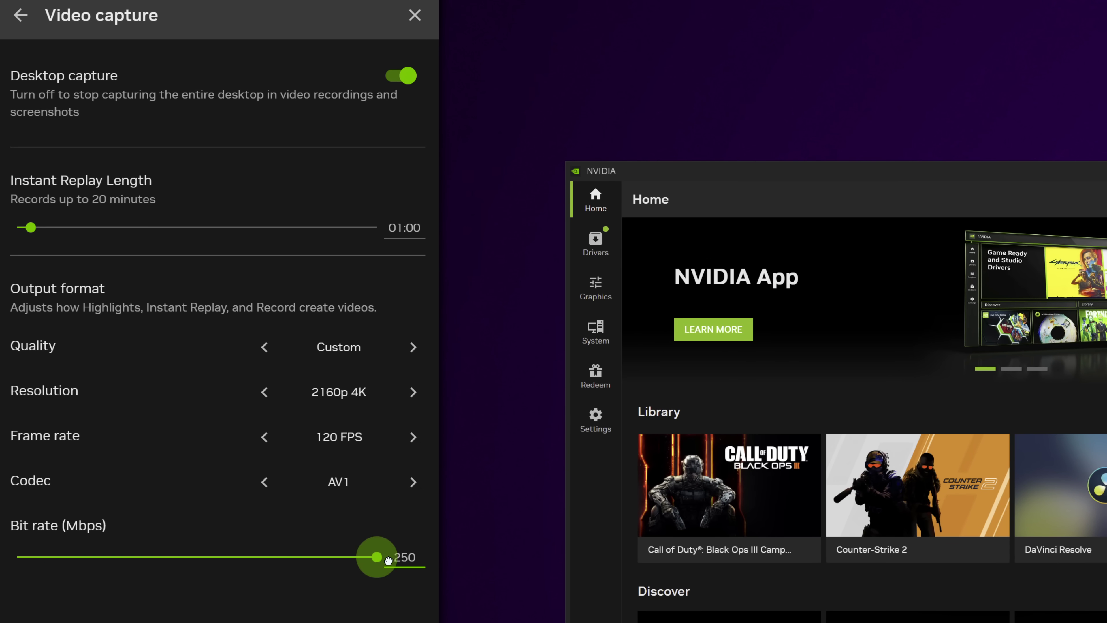
Try a different capture frame rate and codec, leaving the codec at AV1
click(411, 439)
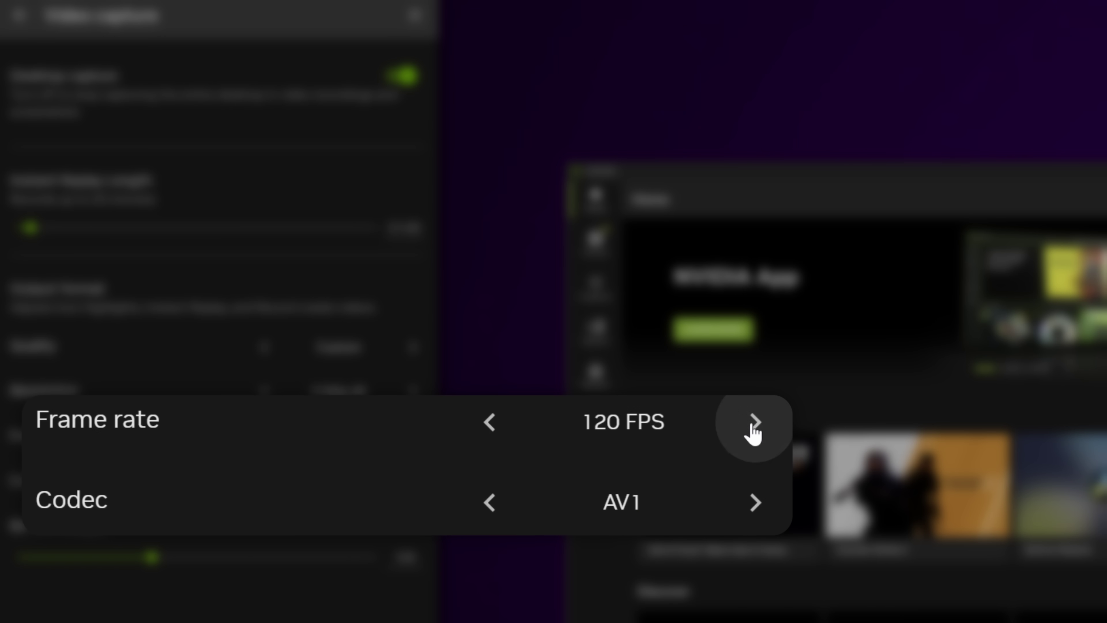
click(757, 501)
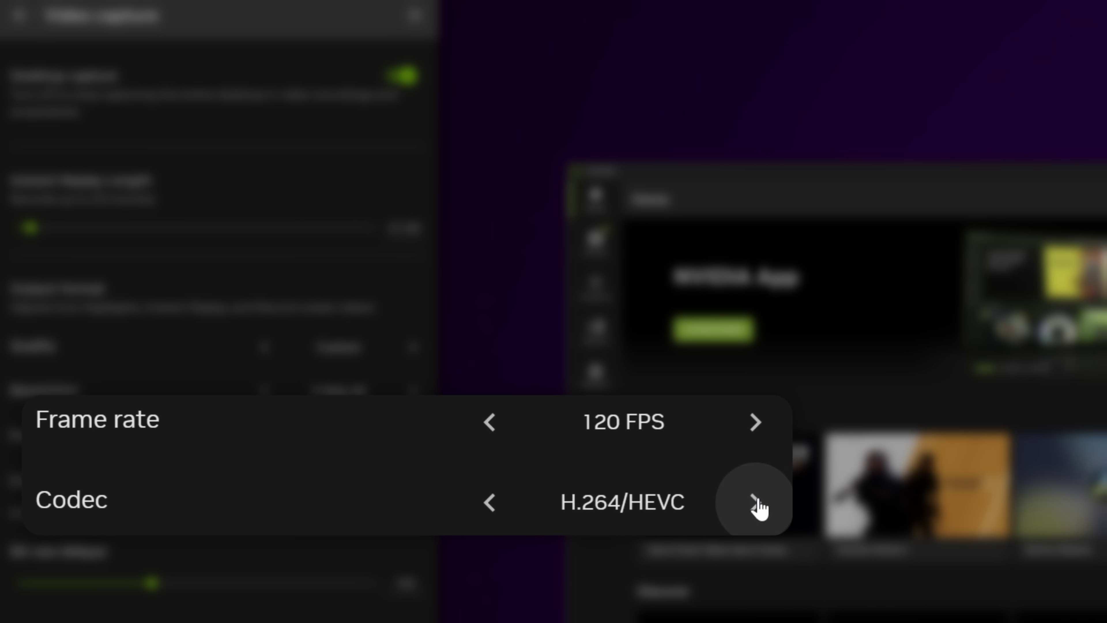
click(757, 504)
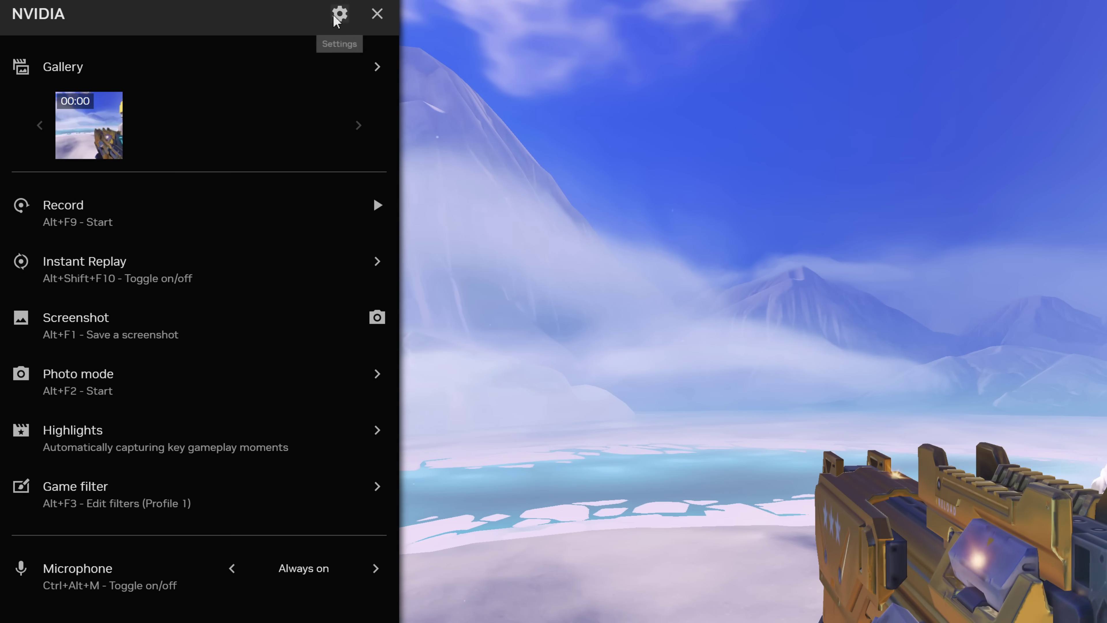
In Video capture settings, keep desktop capture off and set Instant Replay length to 1:30
click(336, 15)
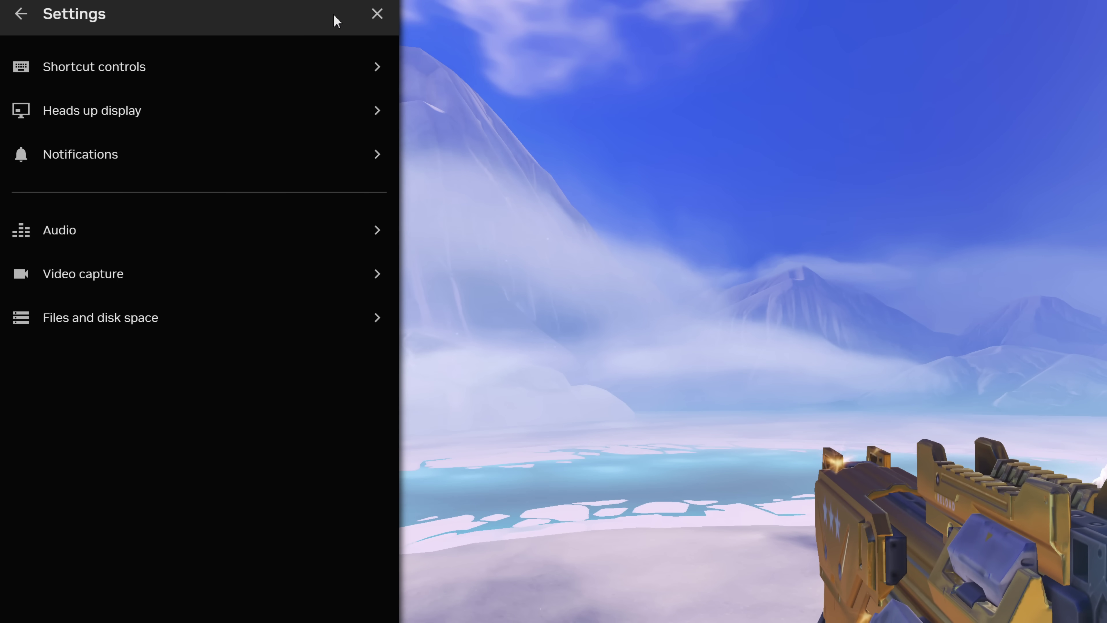
click(110, 271)
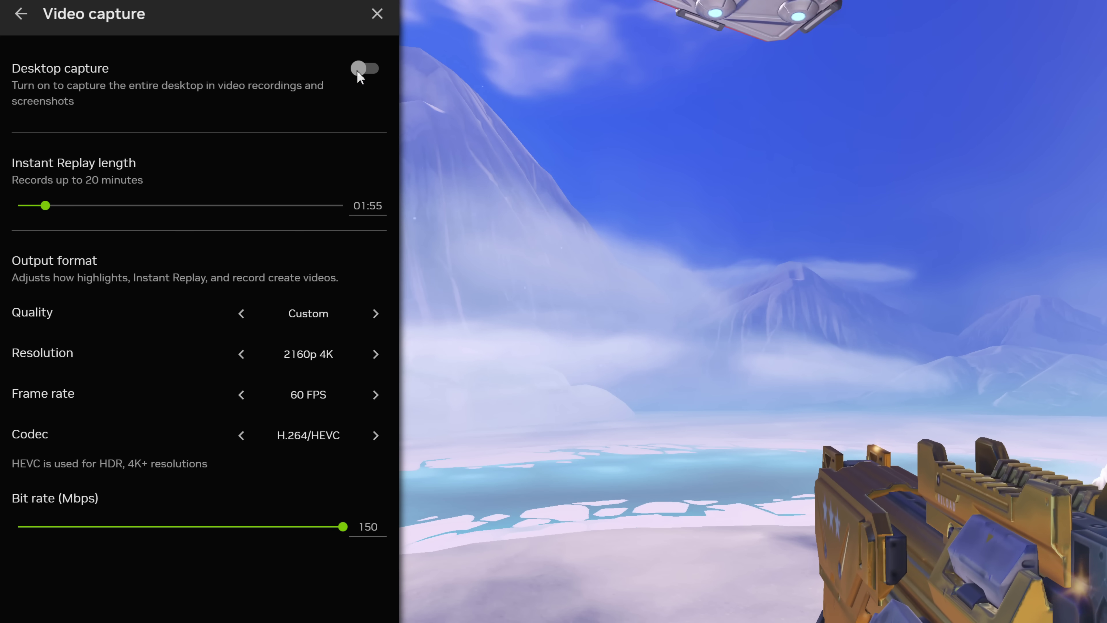
click(358, 69)
click(371, 71)
mouse_move(46, 205)
mouse_down()
mouse_move(62, 199)
mouse_move(34, 195)
mouse_up()
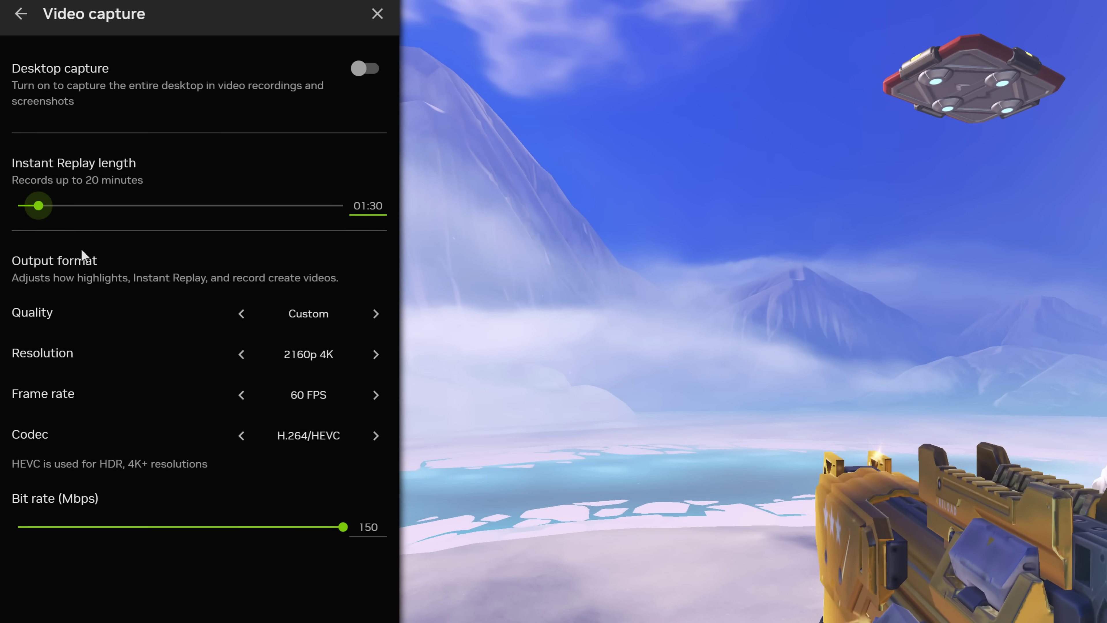
Set capture quality to Custom with 2160p 4K resolution, 120 FPS and the AV1 codec
click(373, 313)
click(373, 313)
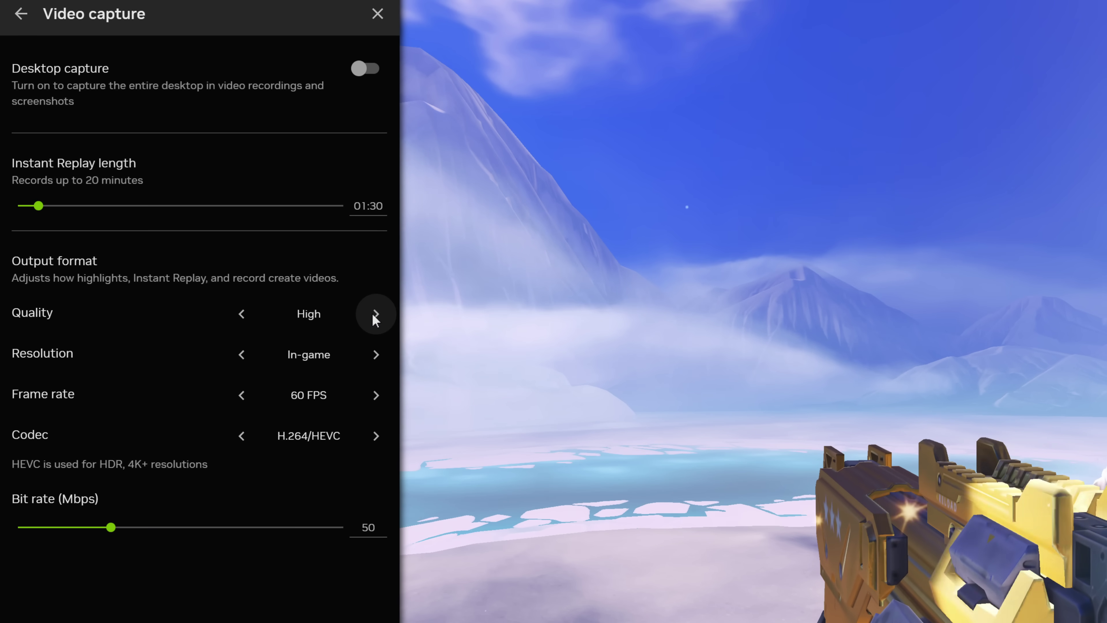
click(373, 313)
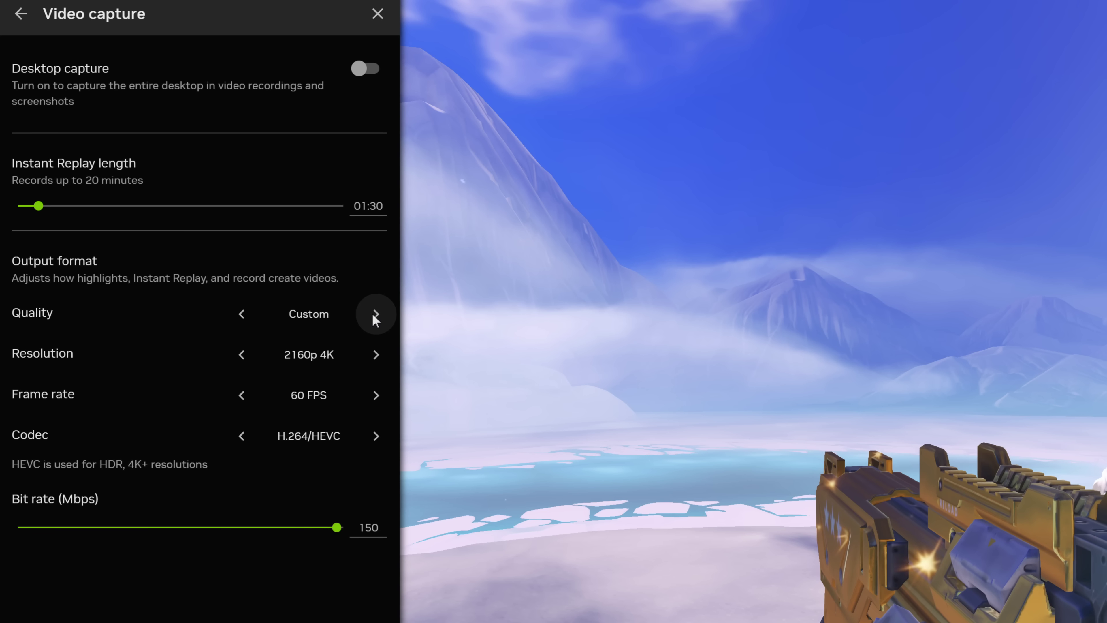
click(377, 355)
click(376, 355)
click(377, 355)
click(376, 355)
click(376, 355)
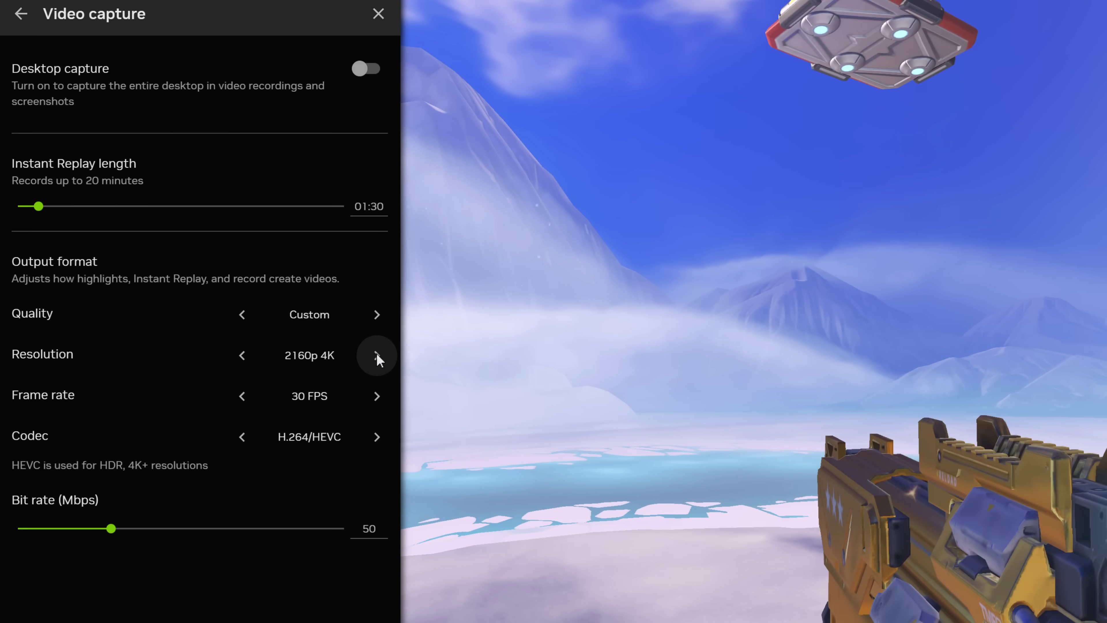
click(376, 356)
click(376, 355)
click(366, 398)
click(367, 397)
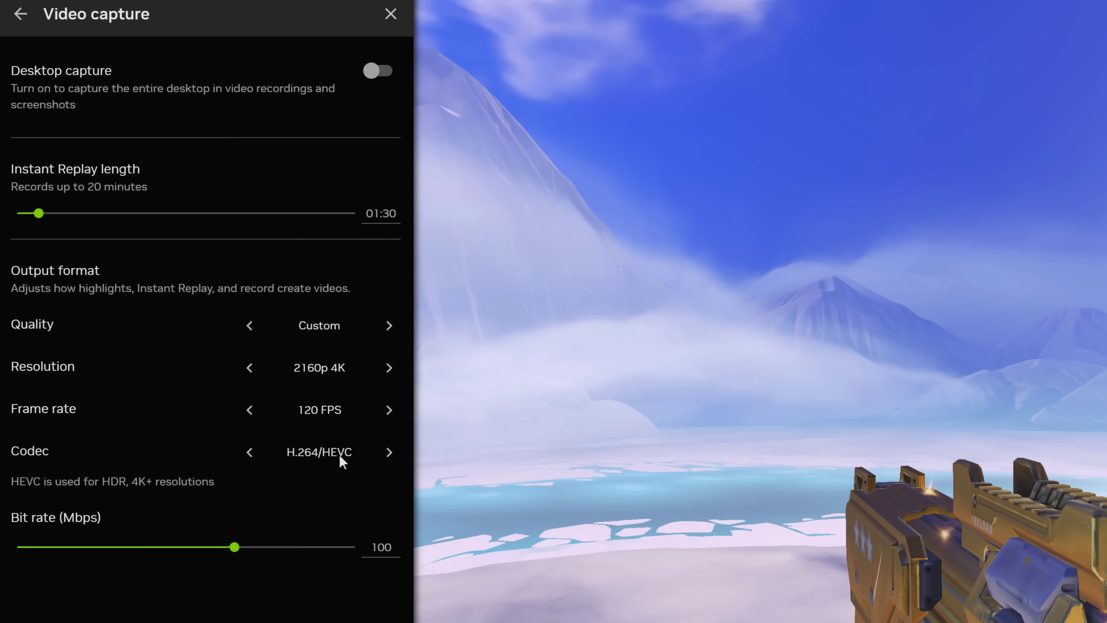
click(383, 454)
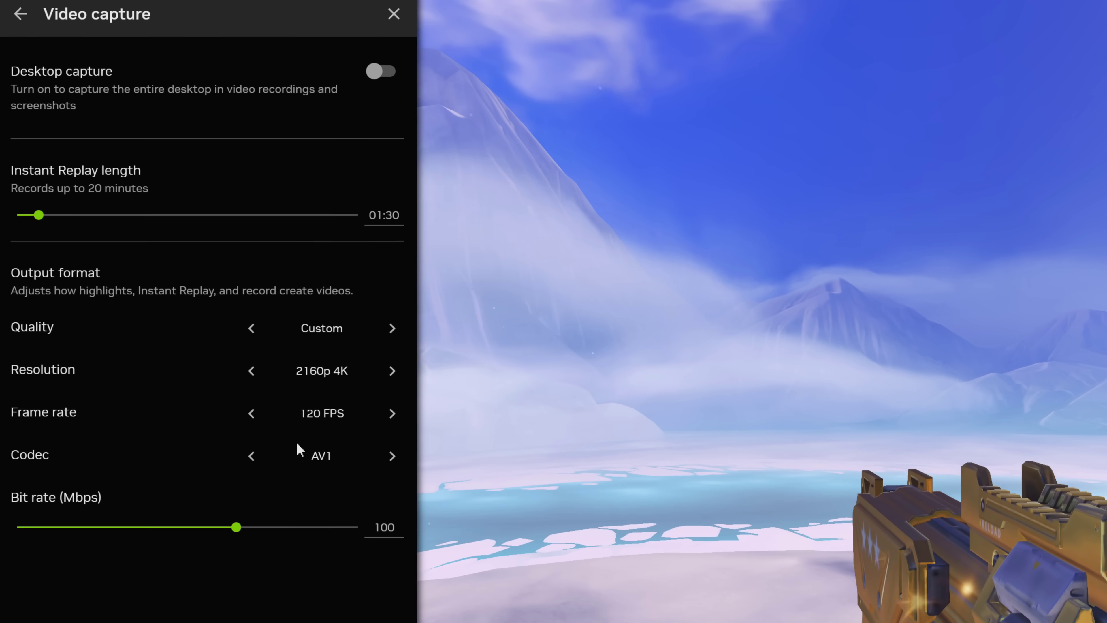
Compare bit rates from 150 down through 100 and 50 Mbps, settling at 30 Mbps
drag(236, 526, 358, 526)
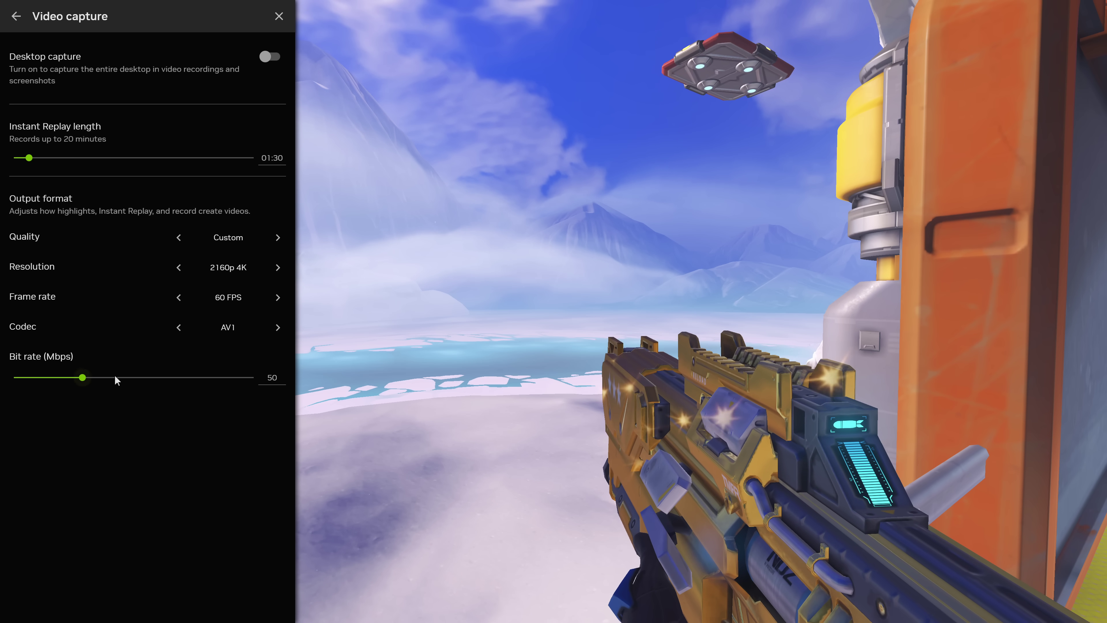
drag(81, 377, 275, 377)
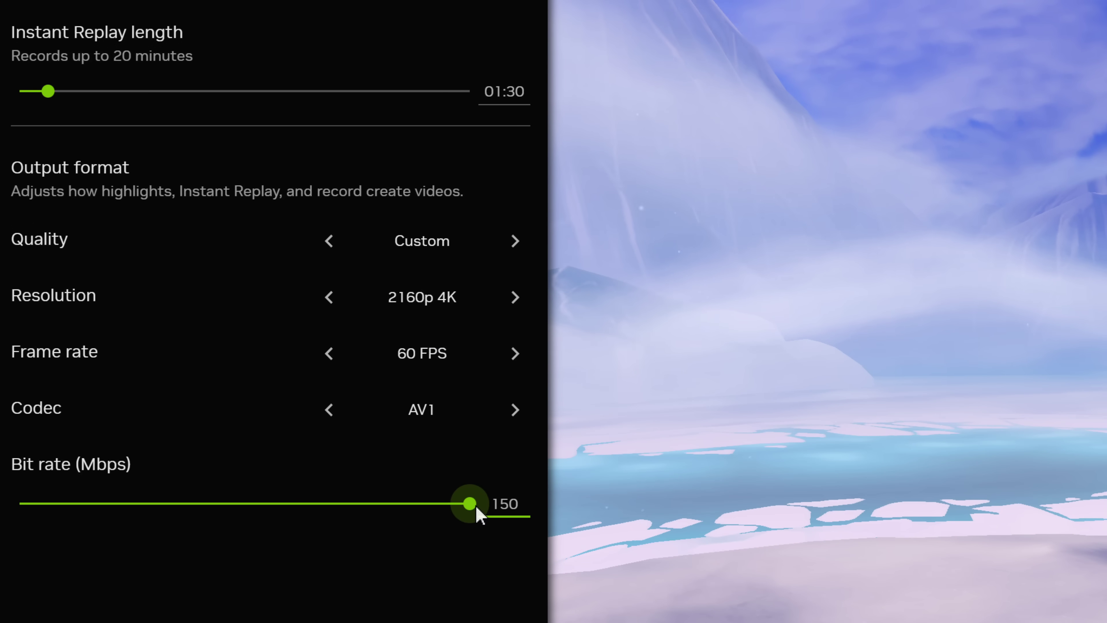
mouse_move(465, 503)
mouse_down()
mouse_move(322, 506)
mouse_move(470, 503)
mouse_up()
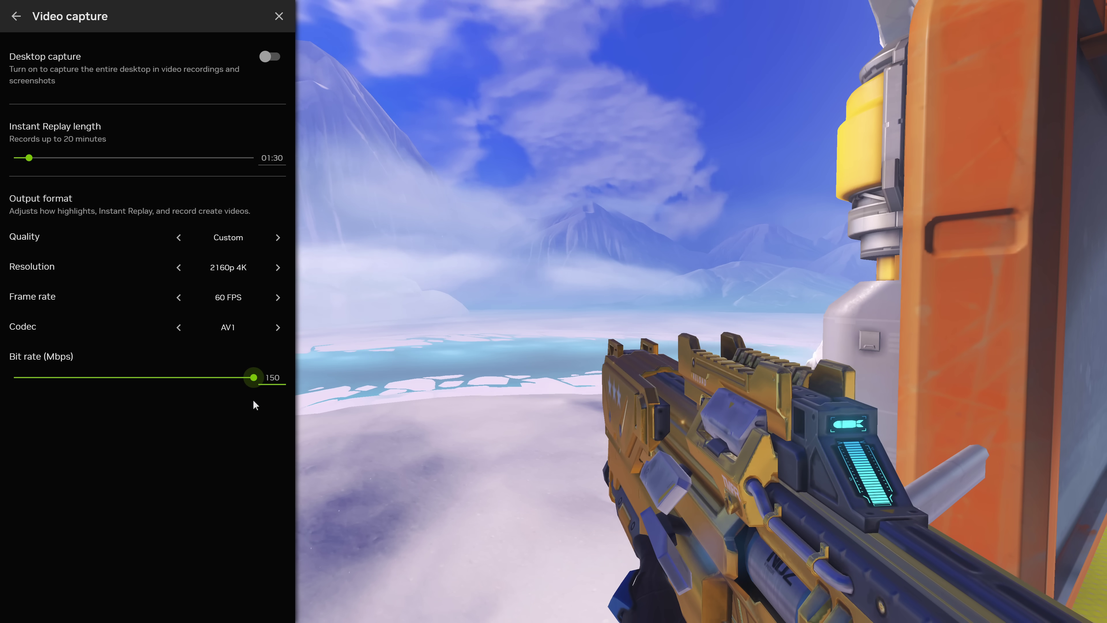
mouse_move(254, 377)
mouse_down()
mouse_move(49, 379)
mouse_move(277, 382)
mouse_move(81, 378)
mouse_move(290, 365)
mouse_move(260, 378)
mouse_up()
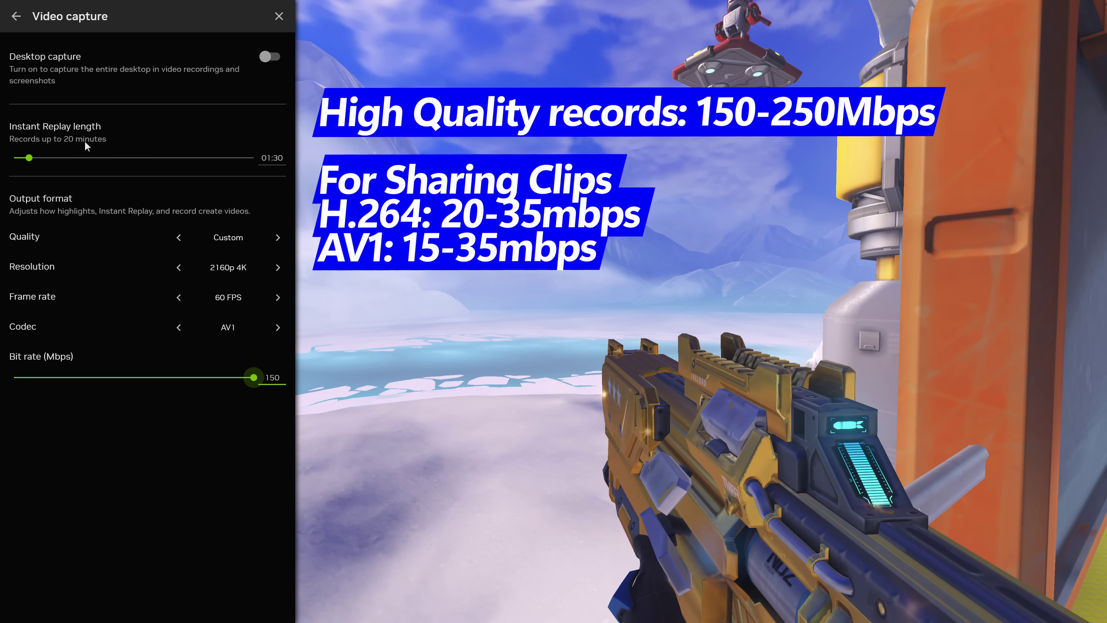
drag(253, 377, 86, 375)
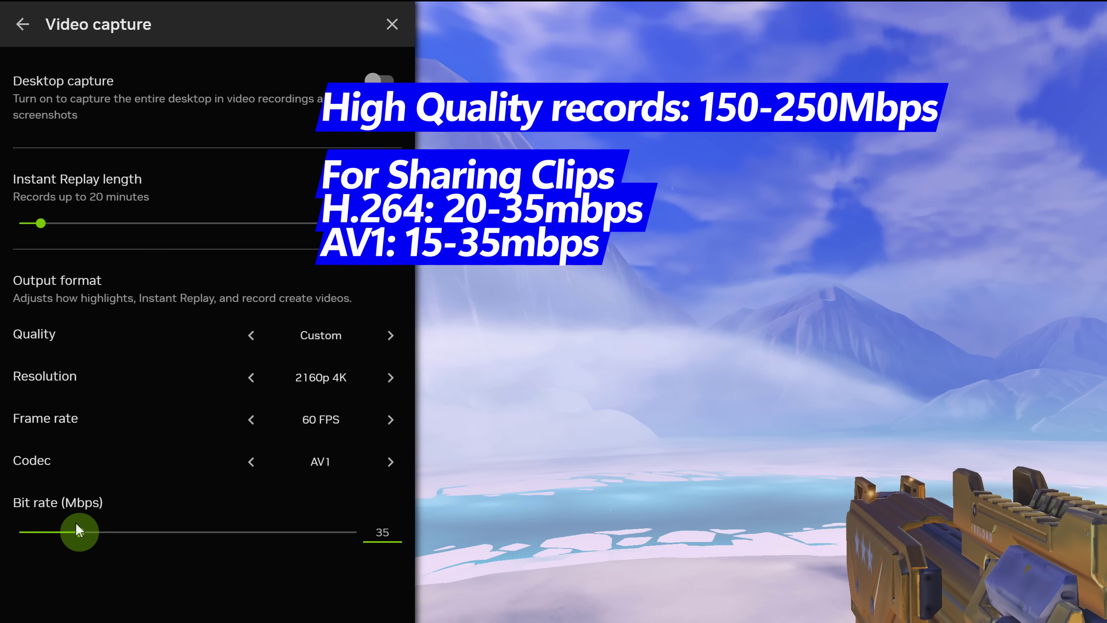
drag(77, 524, 74, 522)
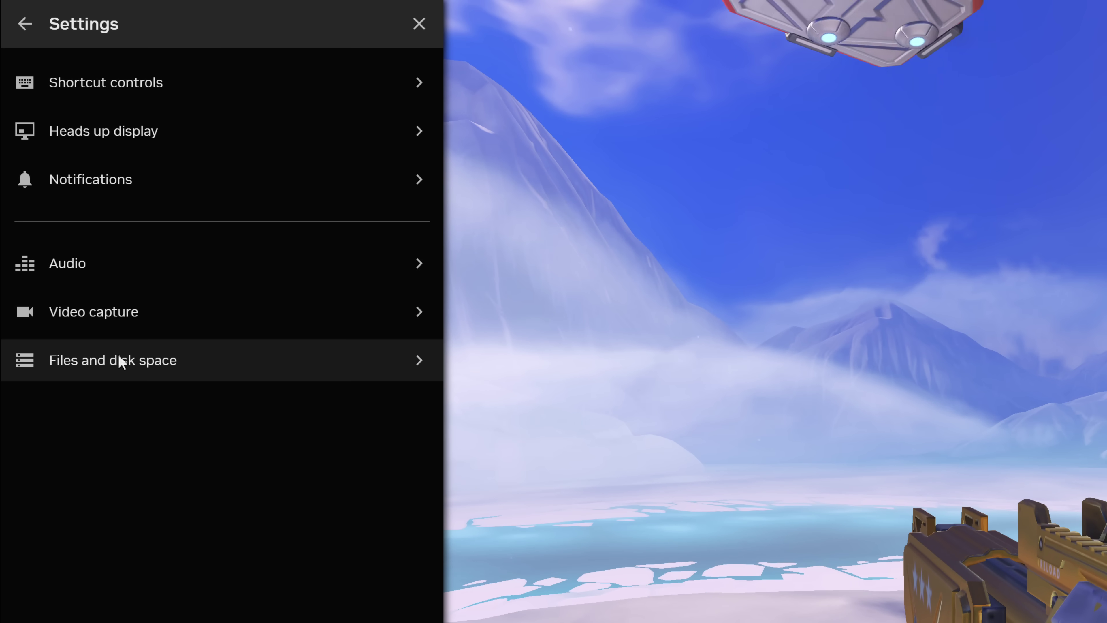
Lower the captures disk space limit from 475.5 GB to about 142.7 GB
click(121, 361)
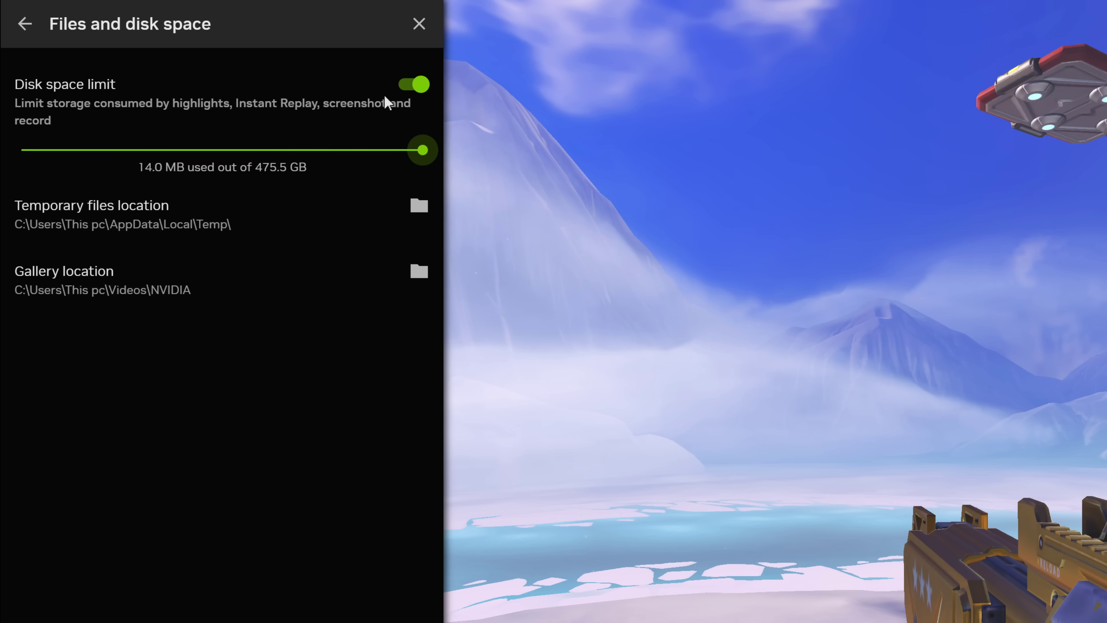
drag(422, 150, 239, 151)
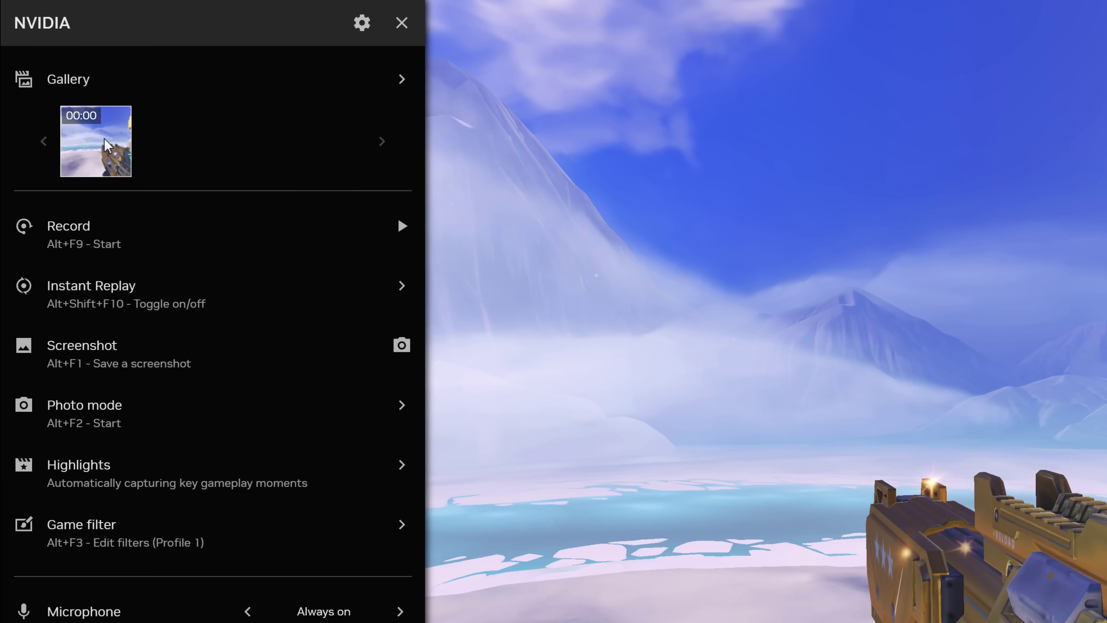
Open the 2024.06.04 Overwatch 2 clip (3840x2160, 15.26 MB) from the overlay gallery in the video player
click(126, 152)
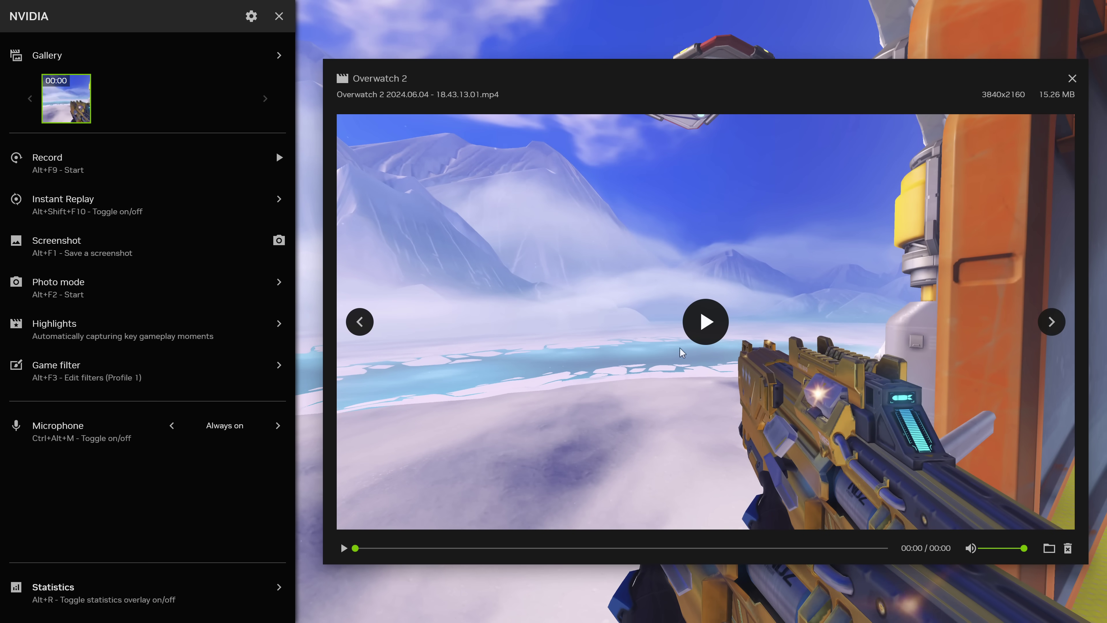